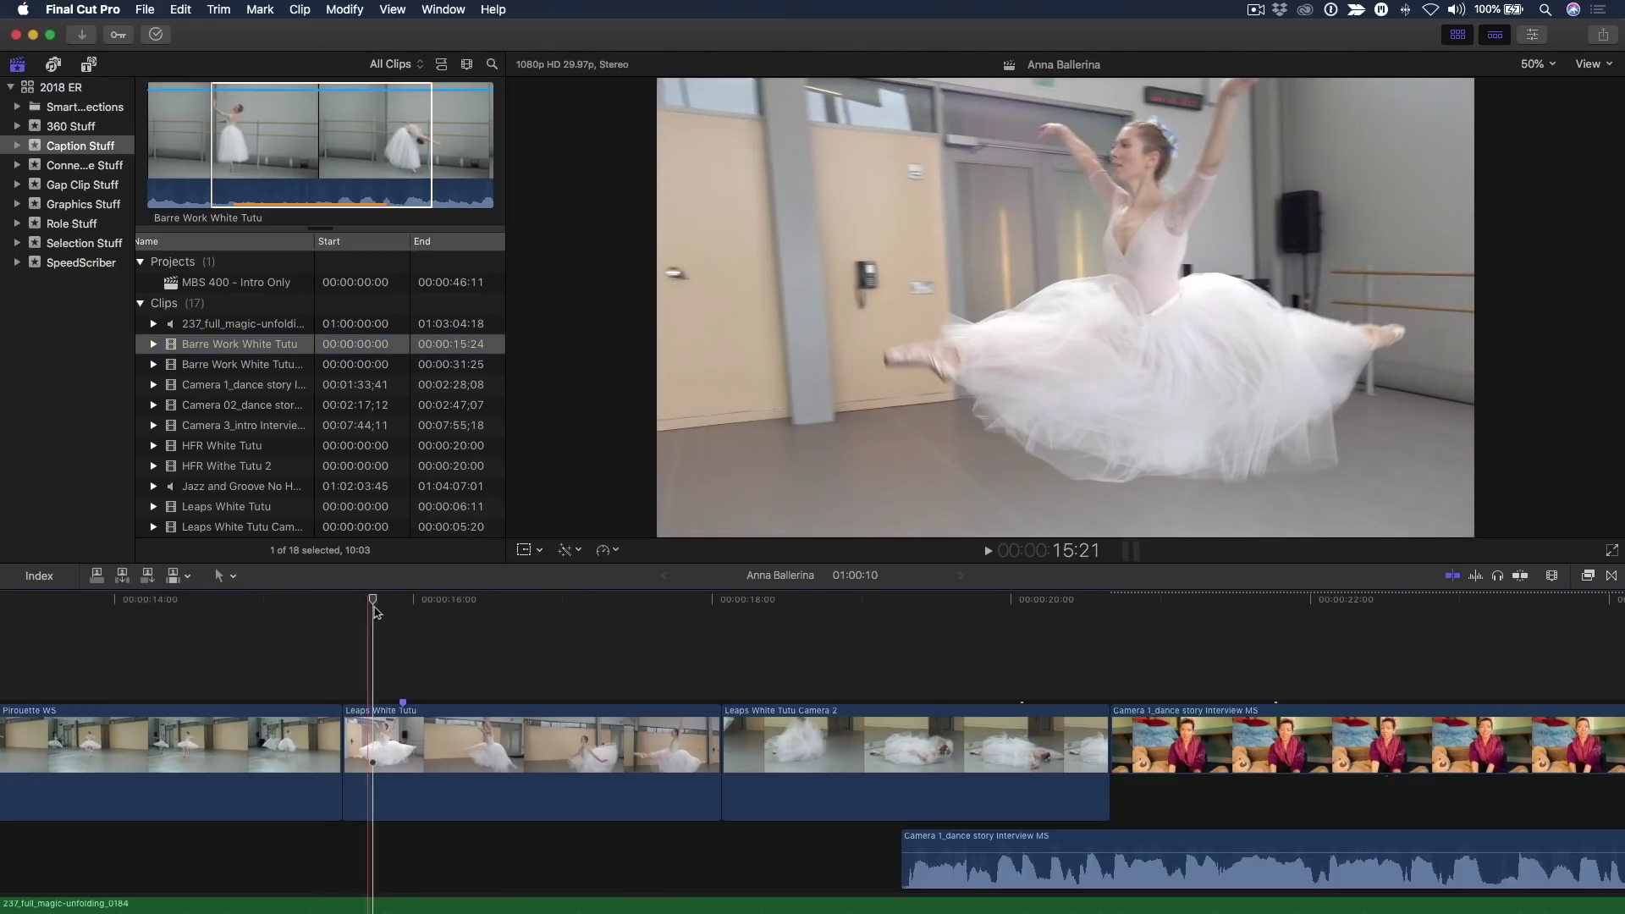
- Scrub the playhead through the Leaps White Tutu leap and park it around 15:23
{"action": "left_click", "coordinate": [375, 606]}
{"action": "left_click_drag", "start_coordinate": [376, 610], "coordinate": [685, 628]}
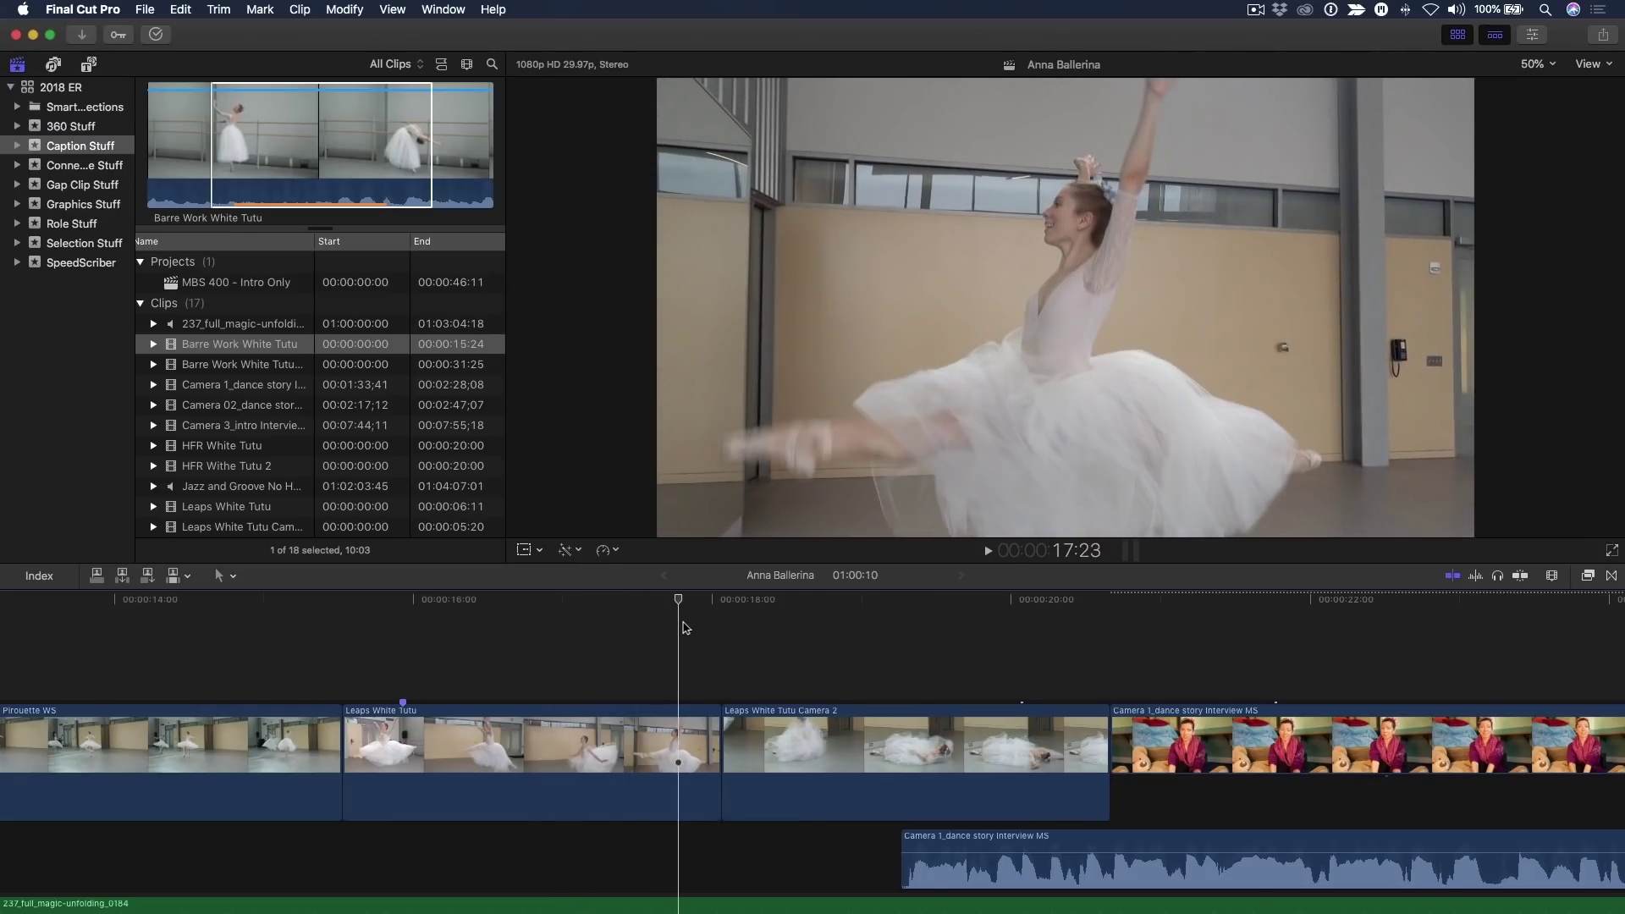
{"action": "left_click_drag", "start_coordinate": [686, 628], "coordinate": [375, 640]}
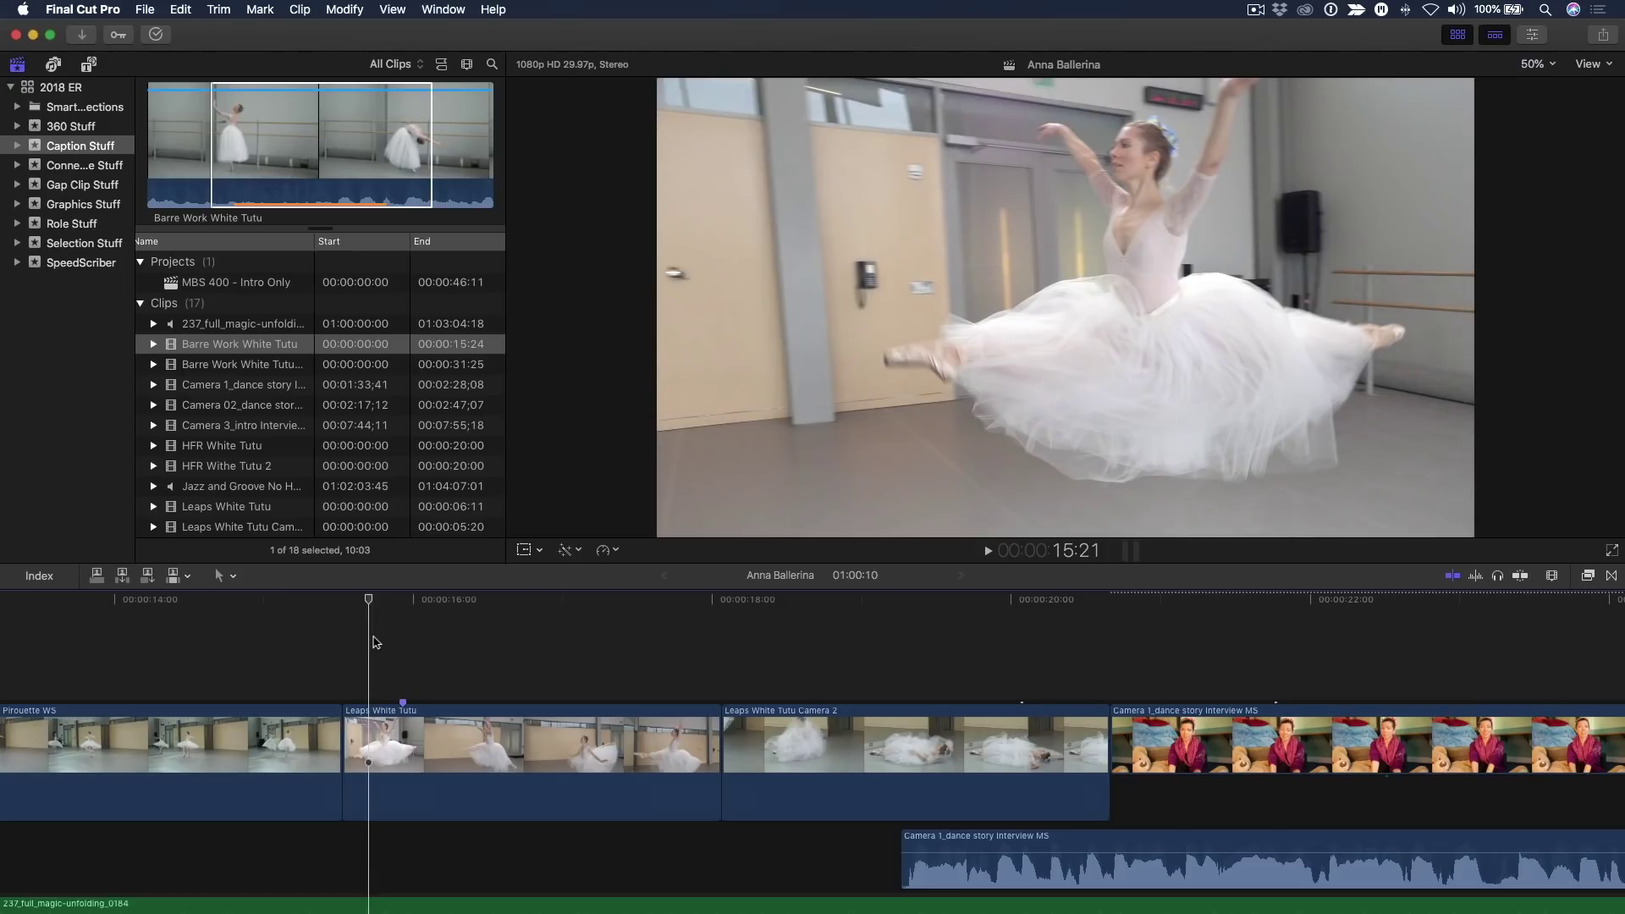
{"action": "mouse_move", "coordinate": [378, 642]}
{"action": "left_mouse_down"}
{"action": "mouse_move", "coordinate": [442, 643]}
{"action": "mouse_move", "coordinate": [385, 644]}
{"action": "mouse_move", "coordinate": [407, 642]}
{"action": "left_mouse_up"}
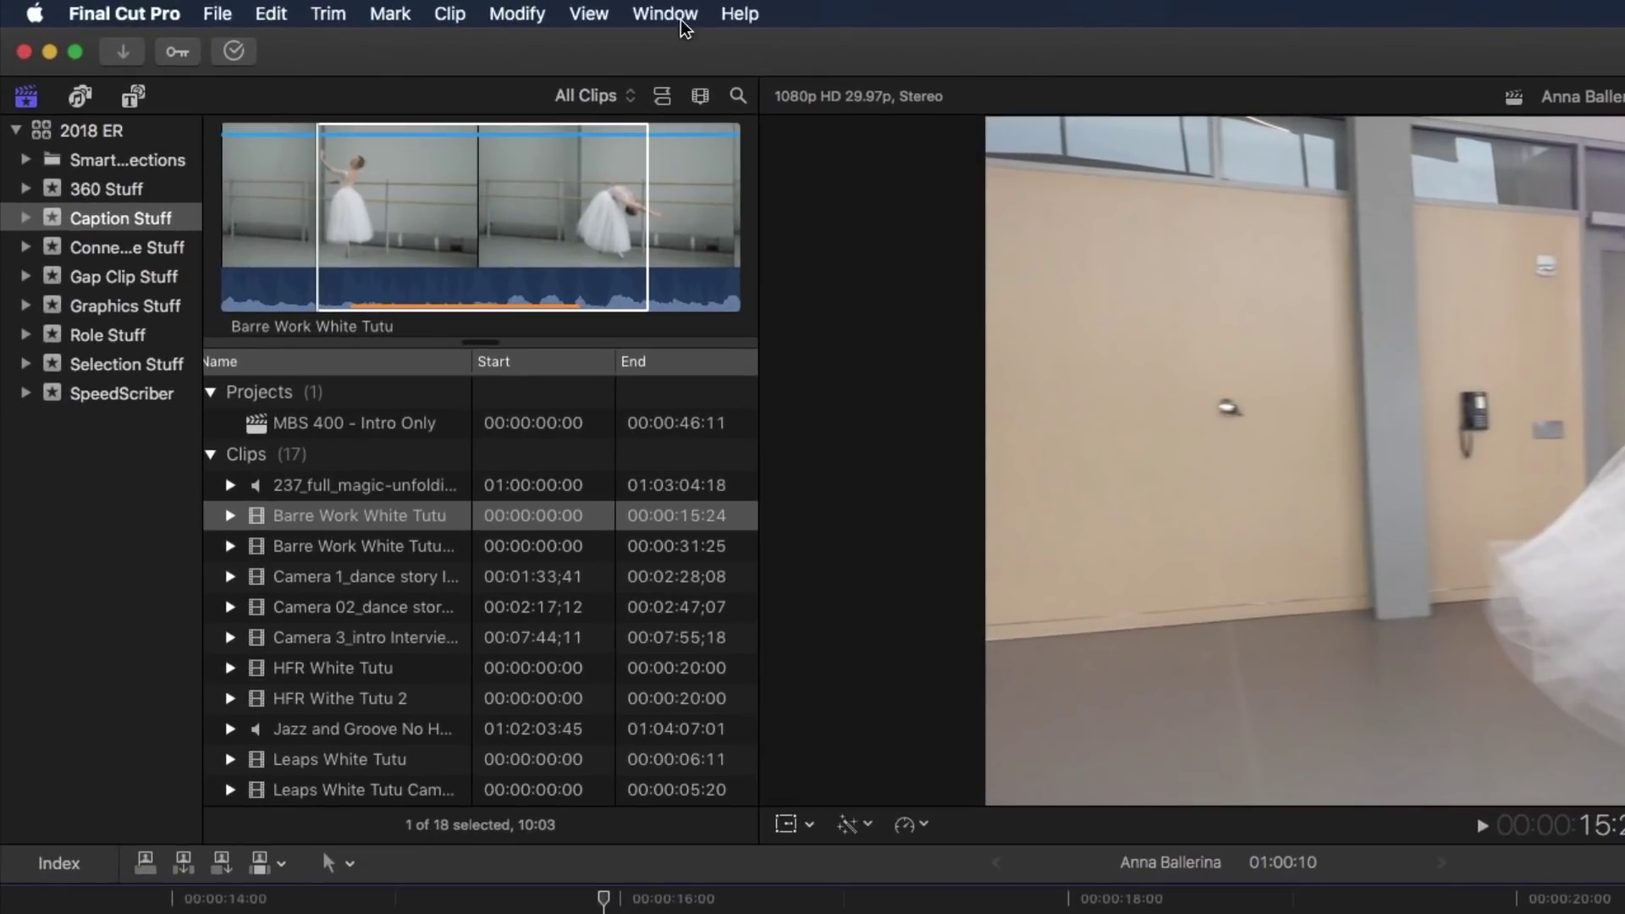
- Show the Event Viewer beside the project viewer and widen it
{"action": "left_click", "coordinate": [444, 10]}
{"action": "mouse_move", "coordinate": [678, 145]}
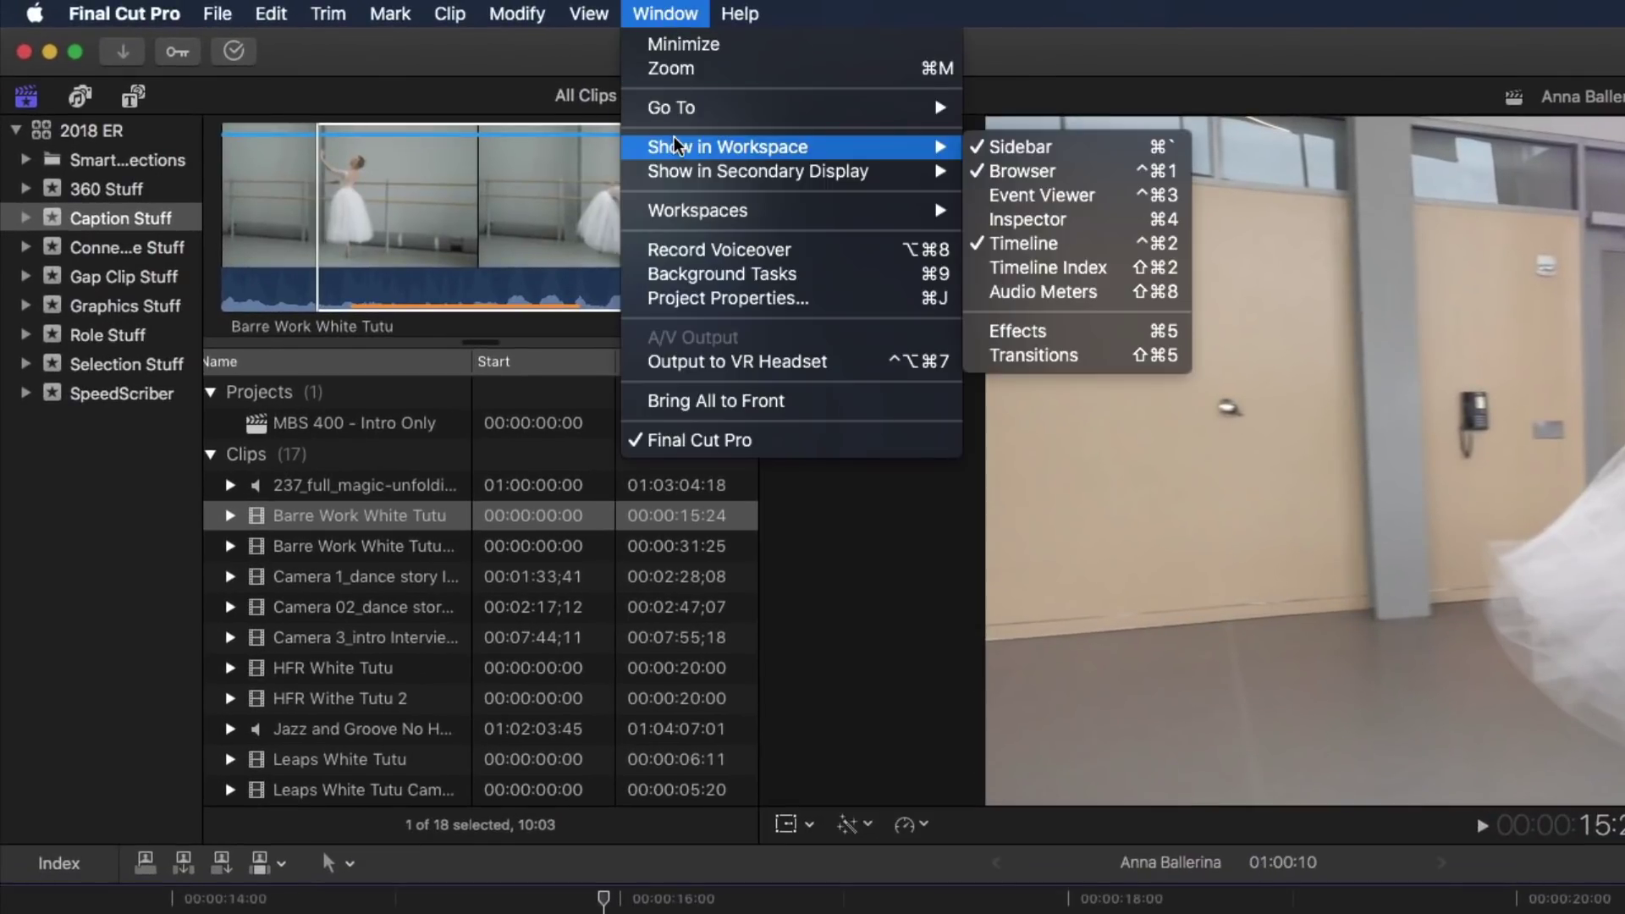
{"action": "left_click", "coordinate": [997, 203]}
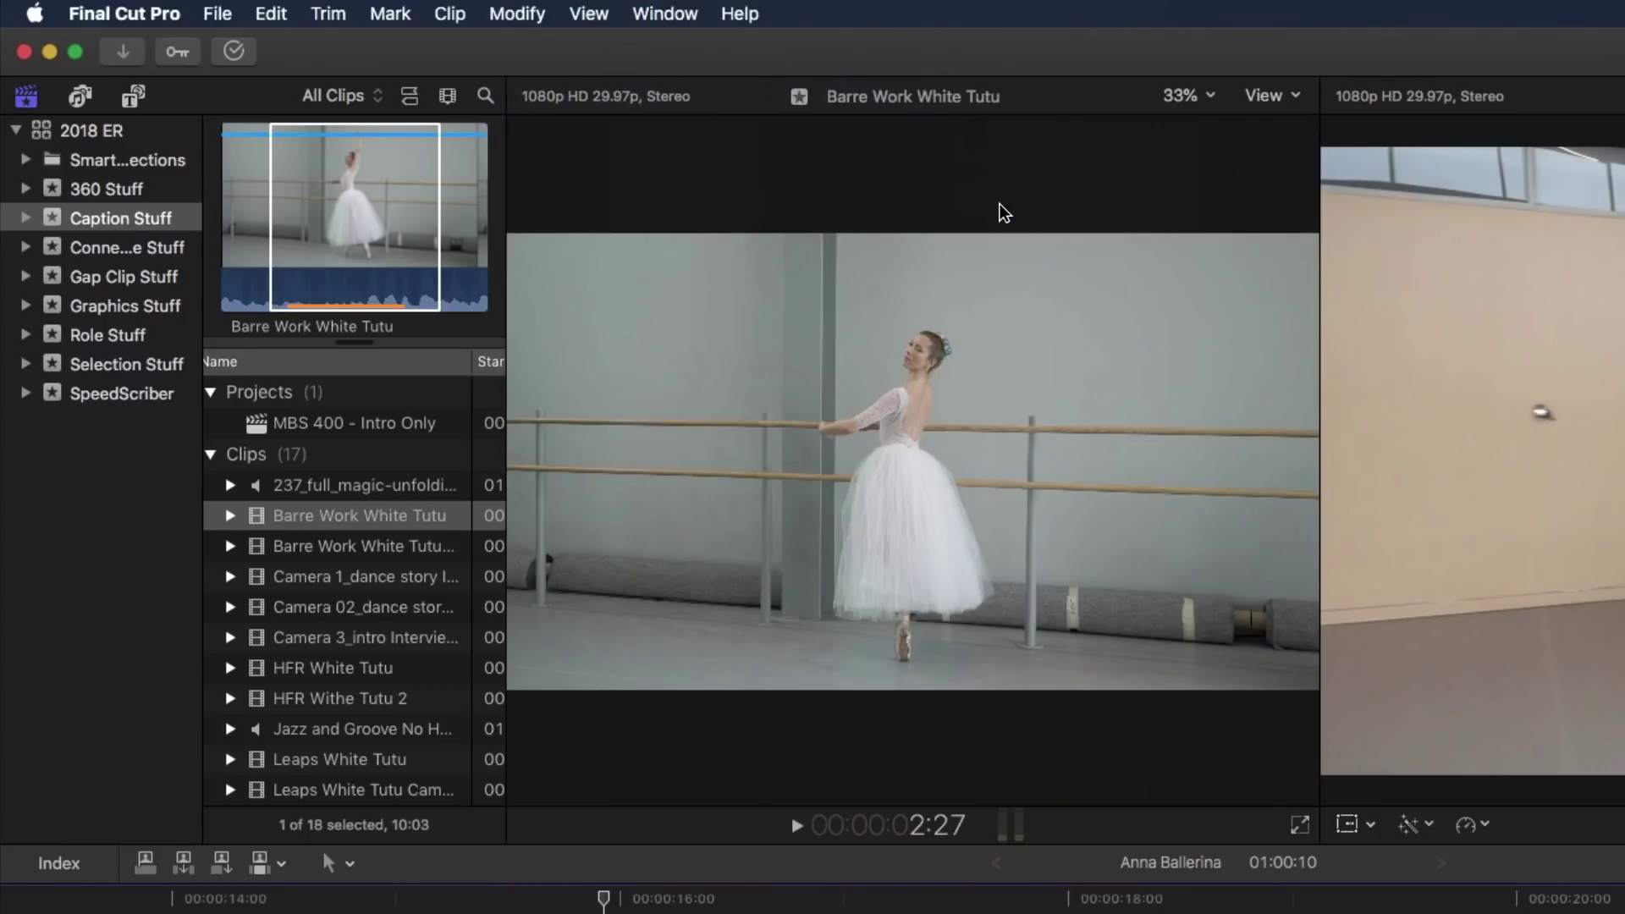
{"action": "left_click_drag", "start_coordinate": [1323, 384], "coordinate": [1478, 379]}
- Step through the browser clips to load Leaps White Tutu Camera 2 in the Event Viewer
{"action": "left_click", "coordinate": [267, 546]}
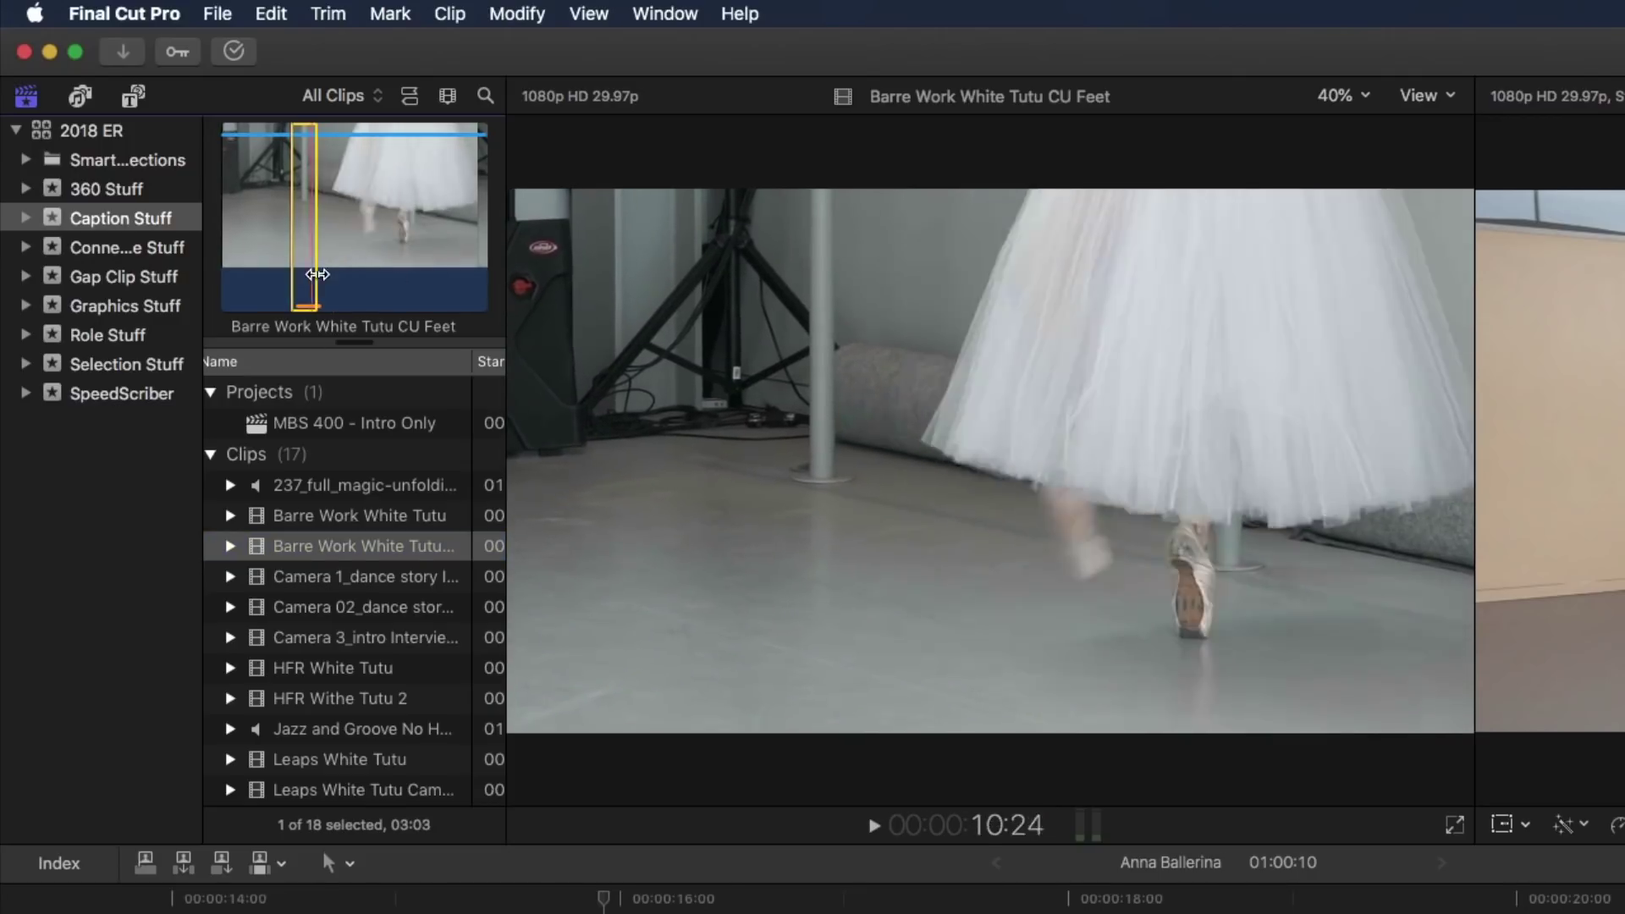
{"action": "key", "text": "Down"}
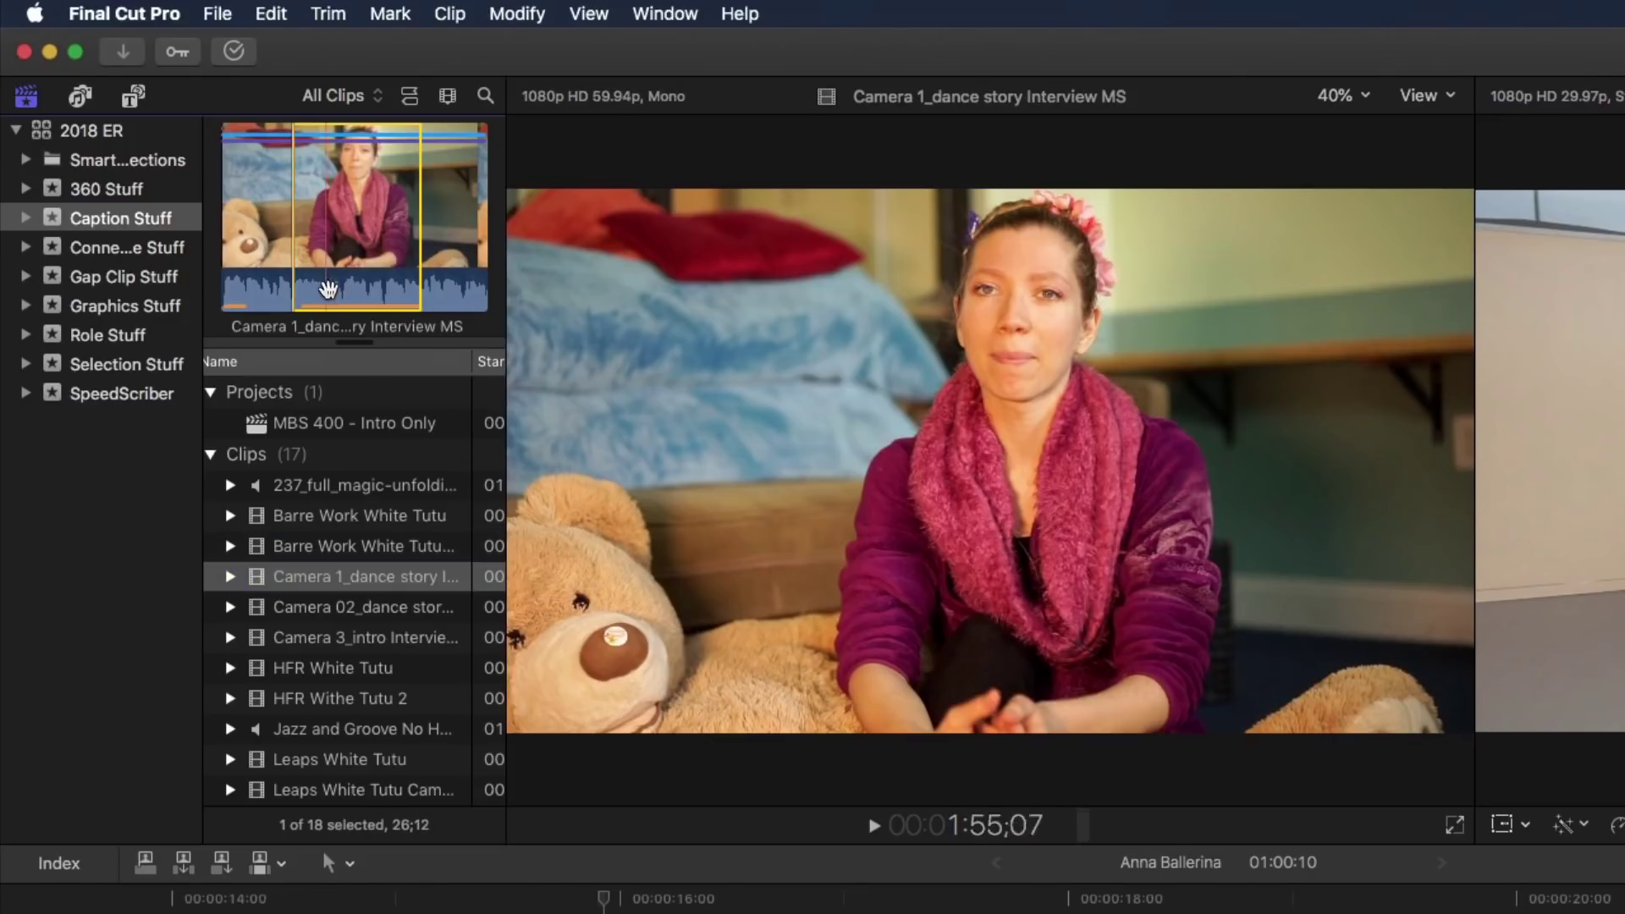
{"action": "left_click", "coordinate": [254, 609]}
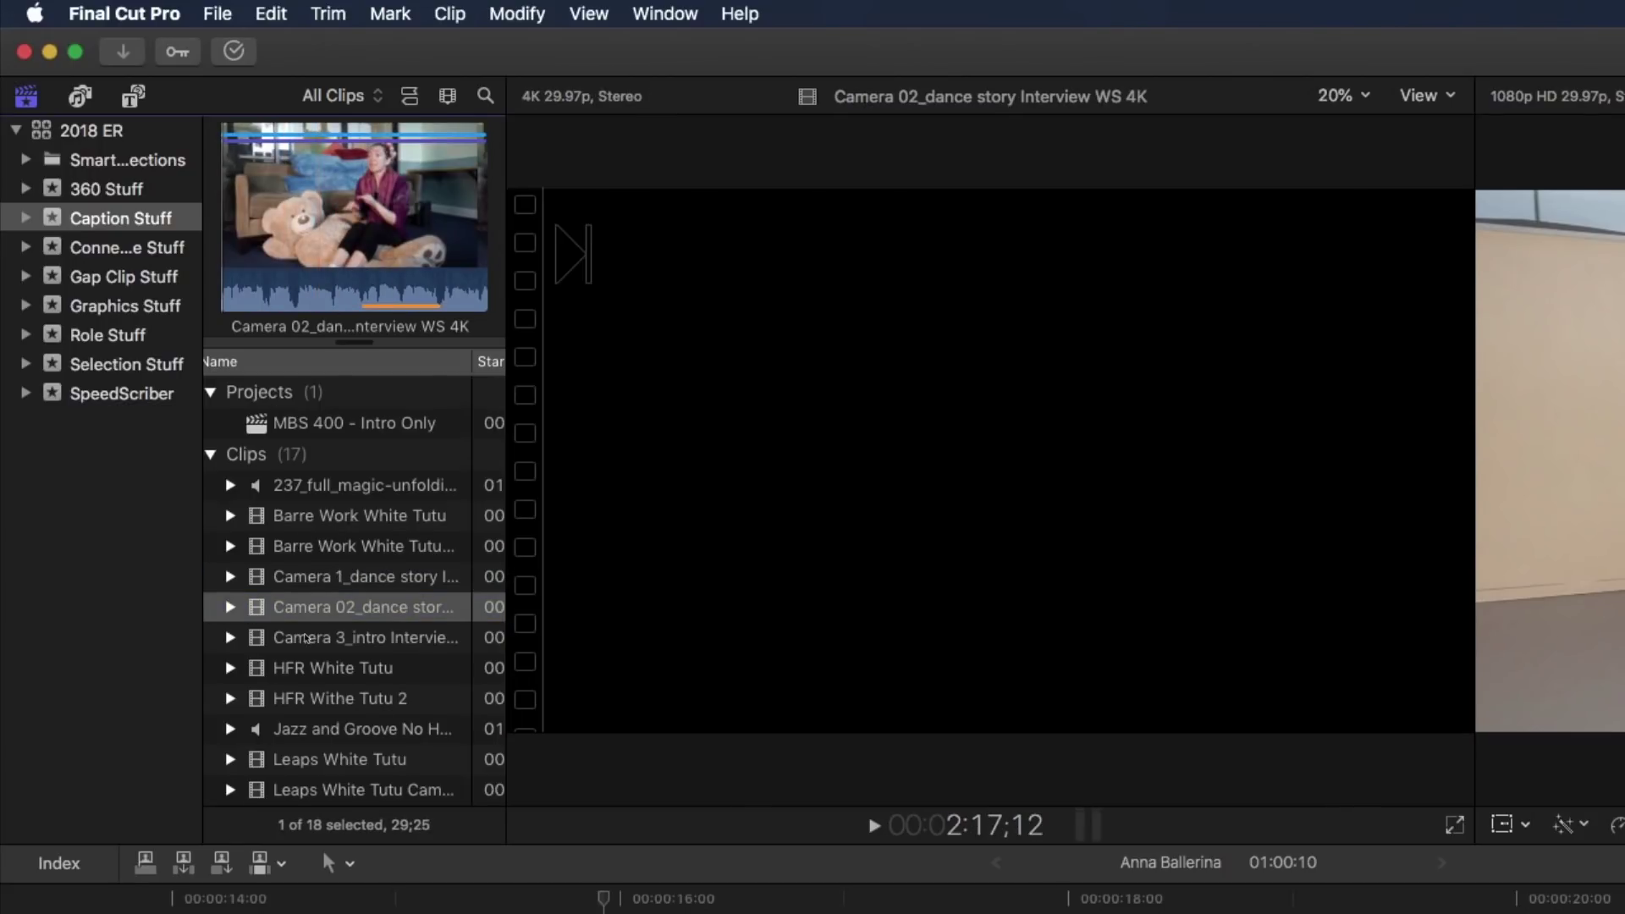
{"action": "scroll", "coordinate": [355, 669], "scroll_direction": "down", "scroll_amount": 2}
{"action": "left_click", "coordinate": [289, 741]}
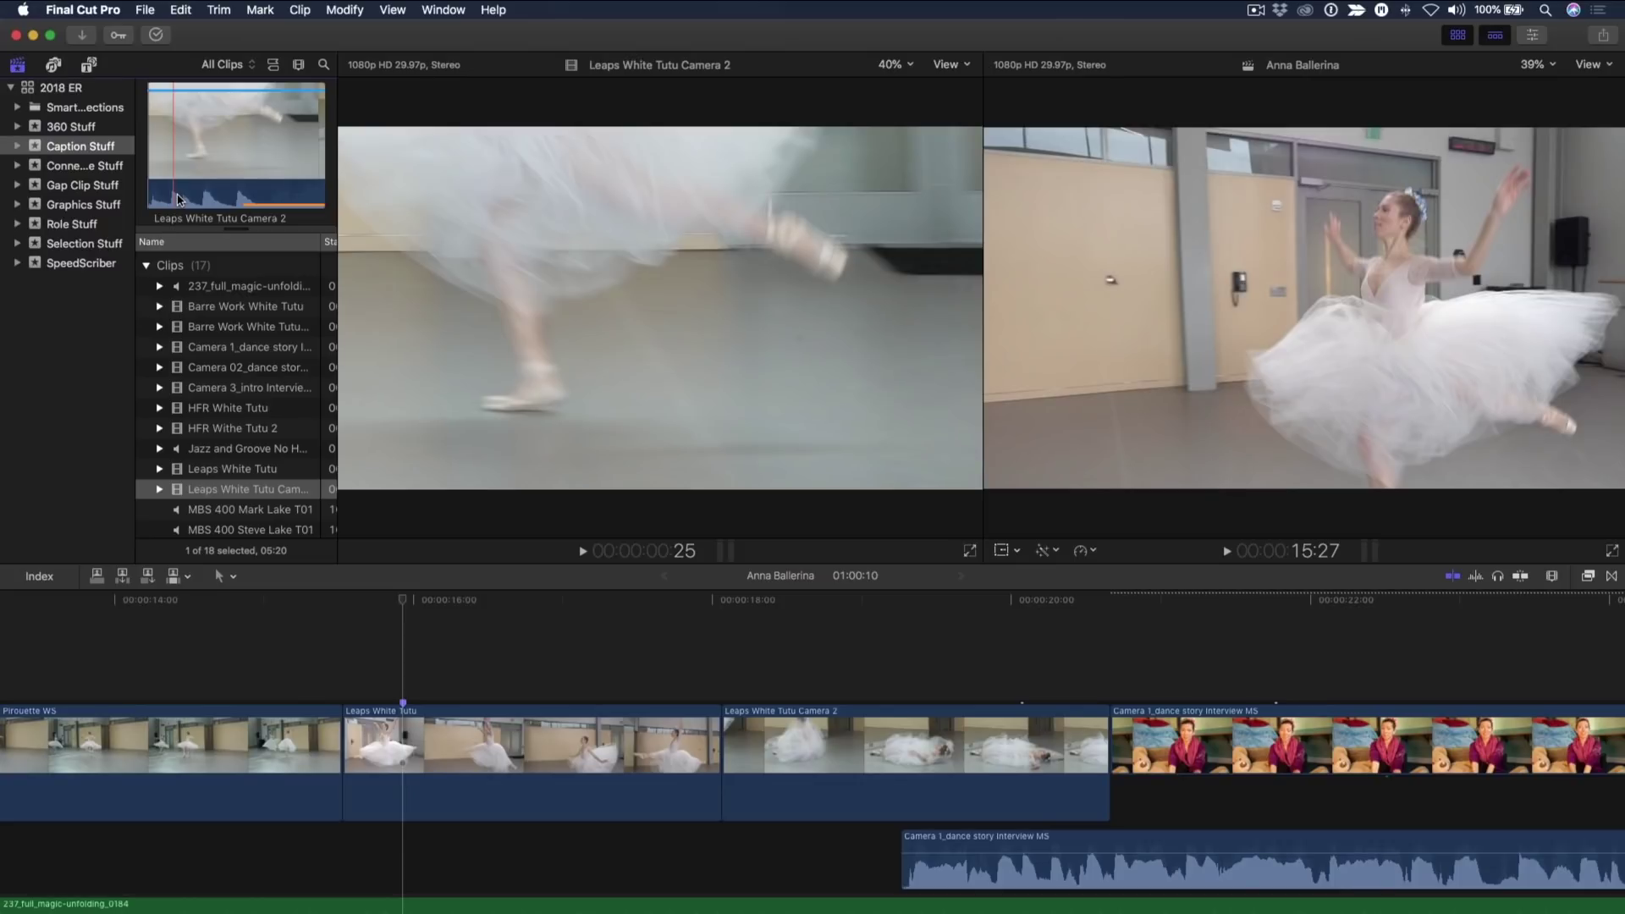
- Mark in and out points for an 18-frame range of the Camera 2 close-up's leap
{"action": "key", "text": "i"}
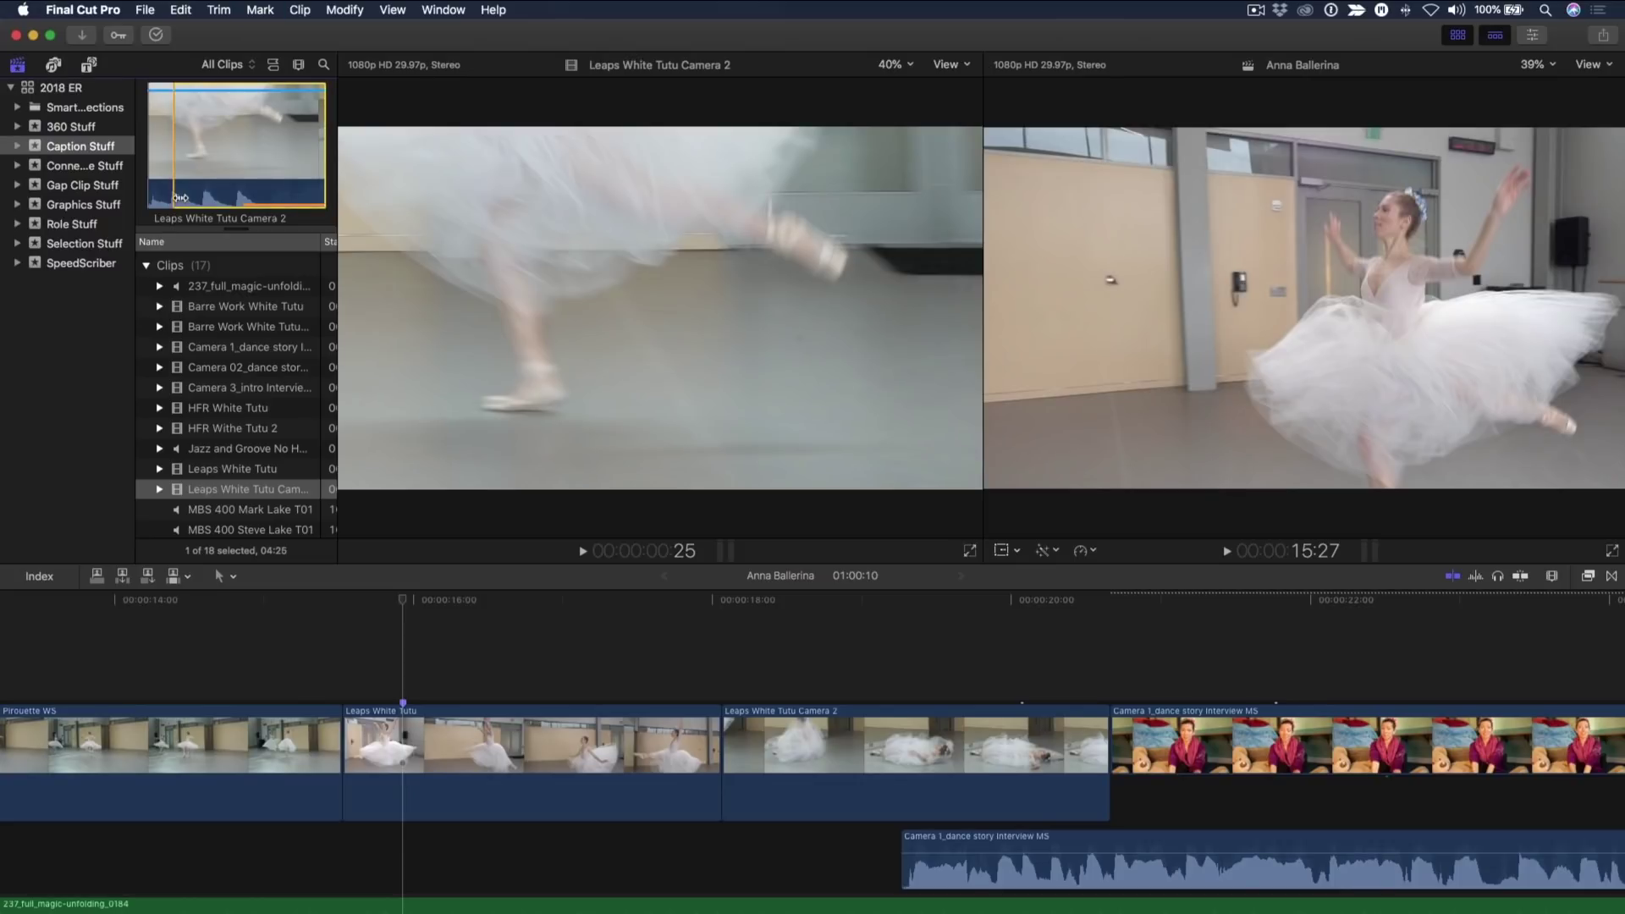
{"action": "key", "text": "space"}
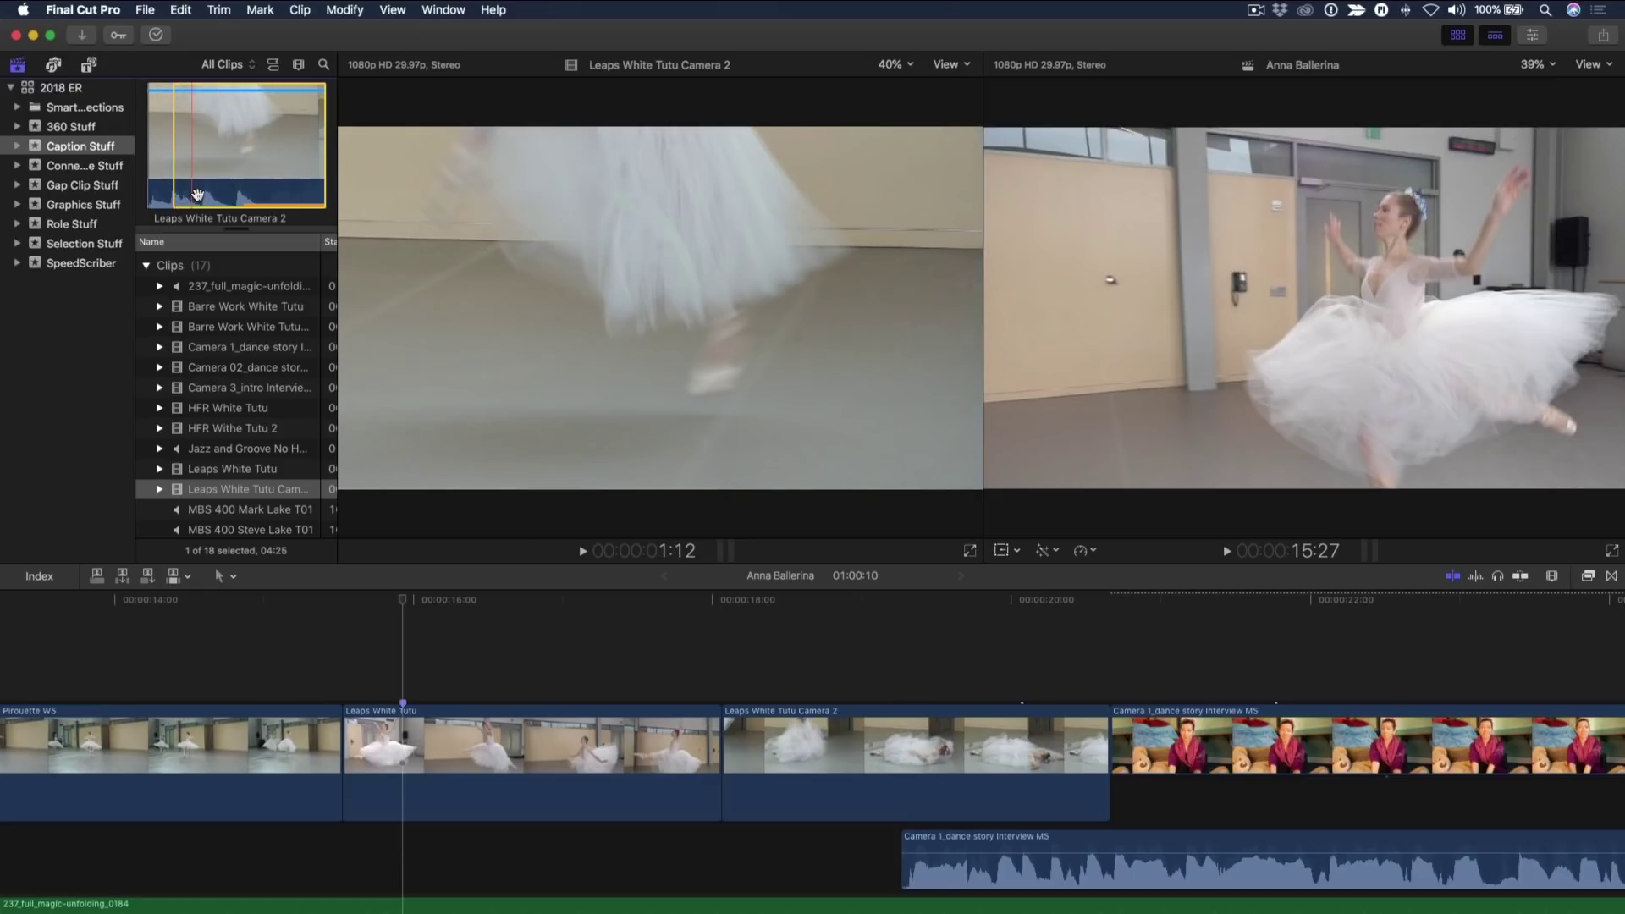
{"action": "key", "text": "o"}
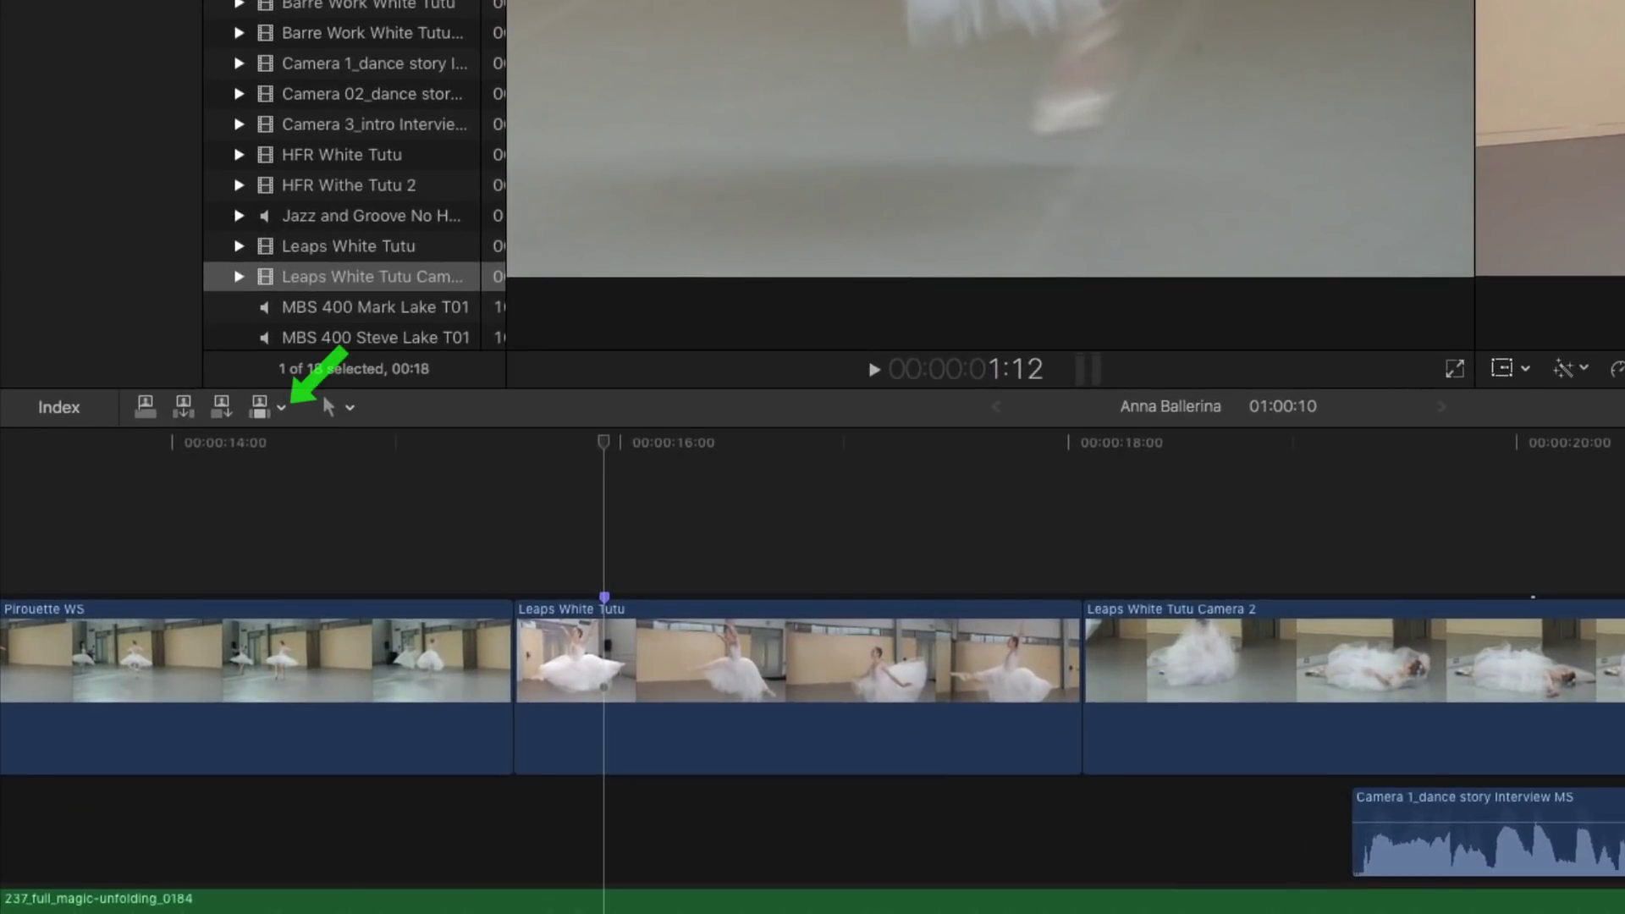
{"action": "left_click", "coordinate": [281, 408]}
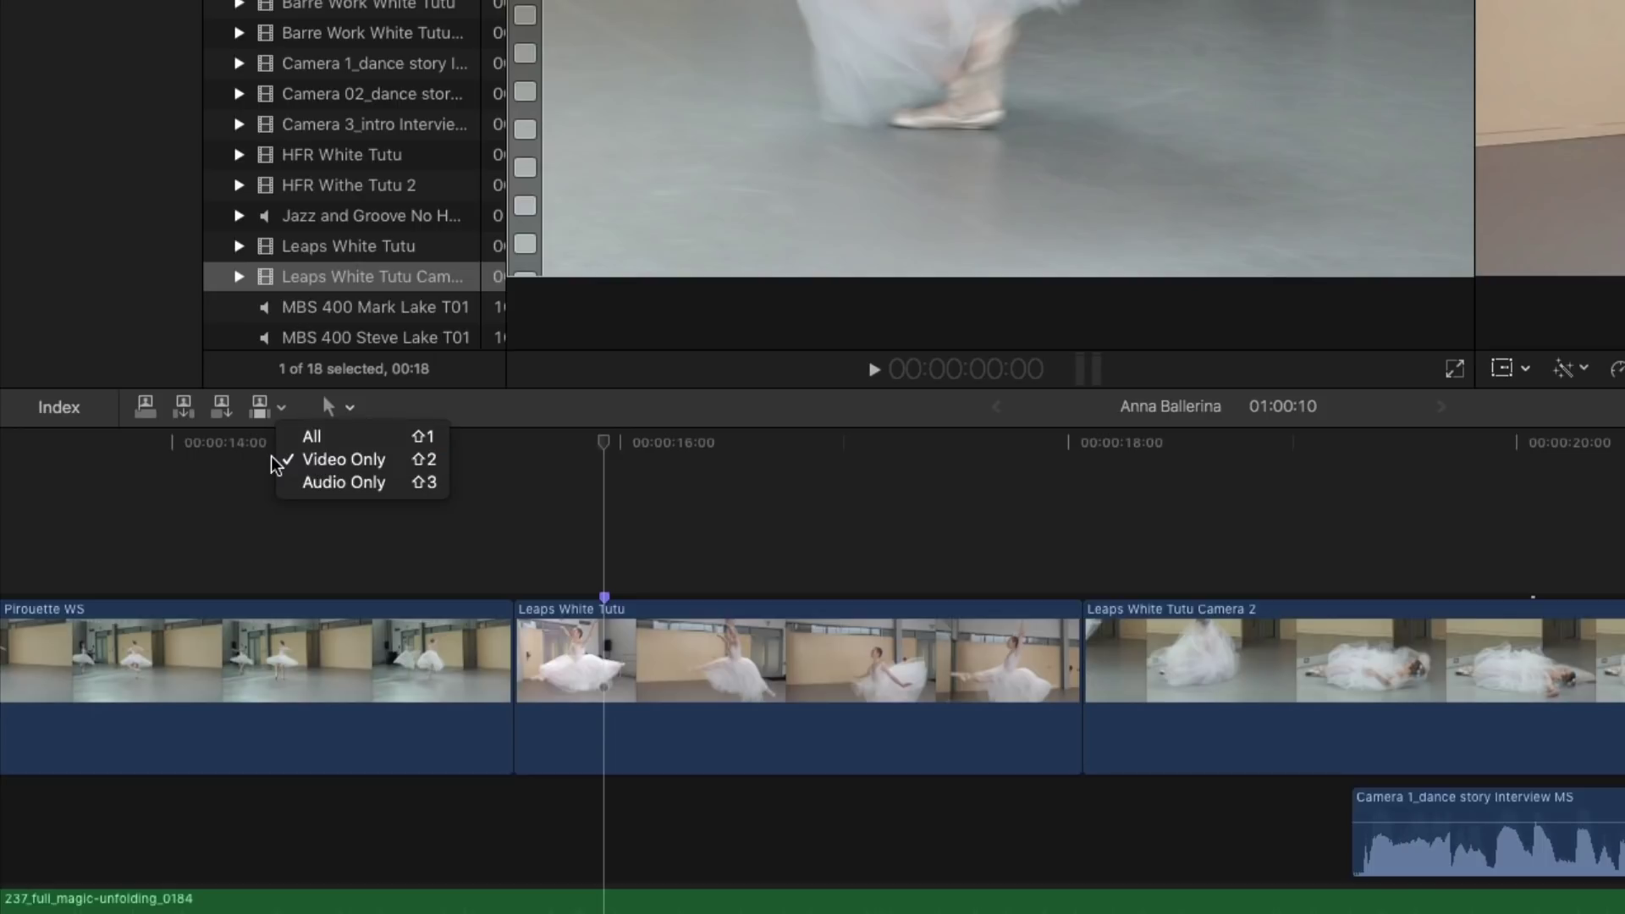
{"action": "left_click", "coordinate": [274, 429]}
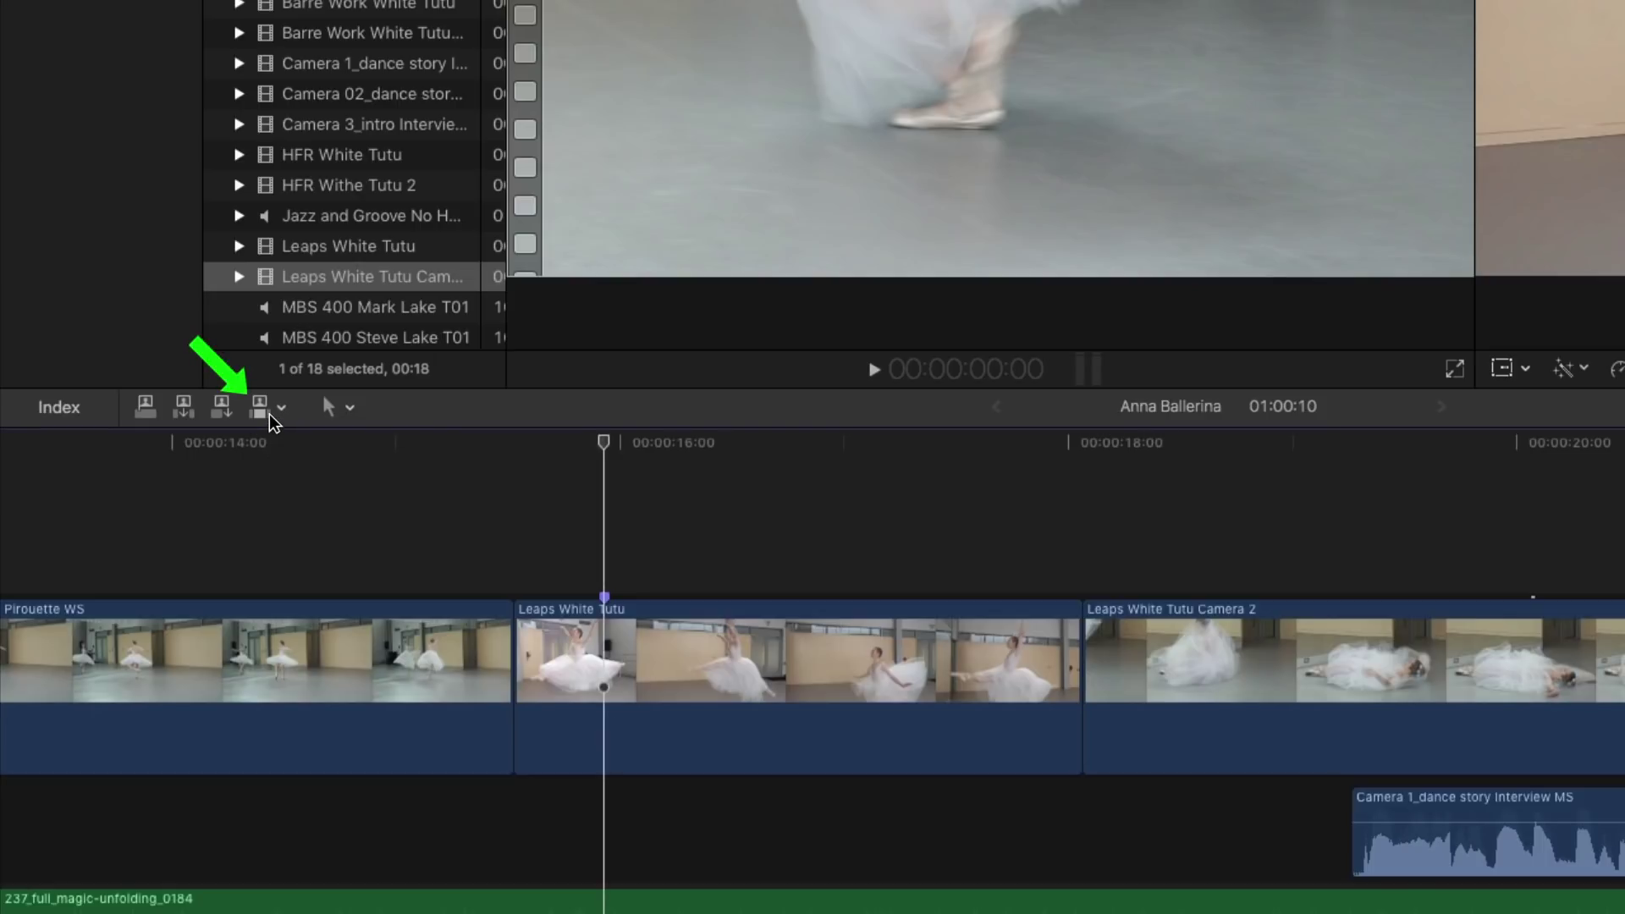
{"action": "left_click", "coordinate": [269, 414]}
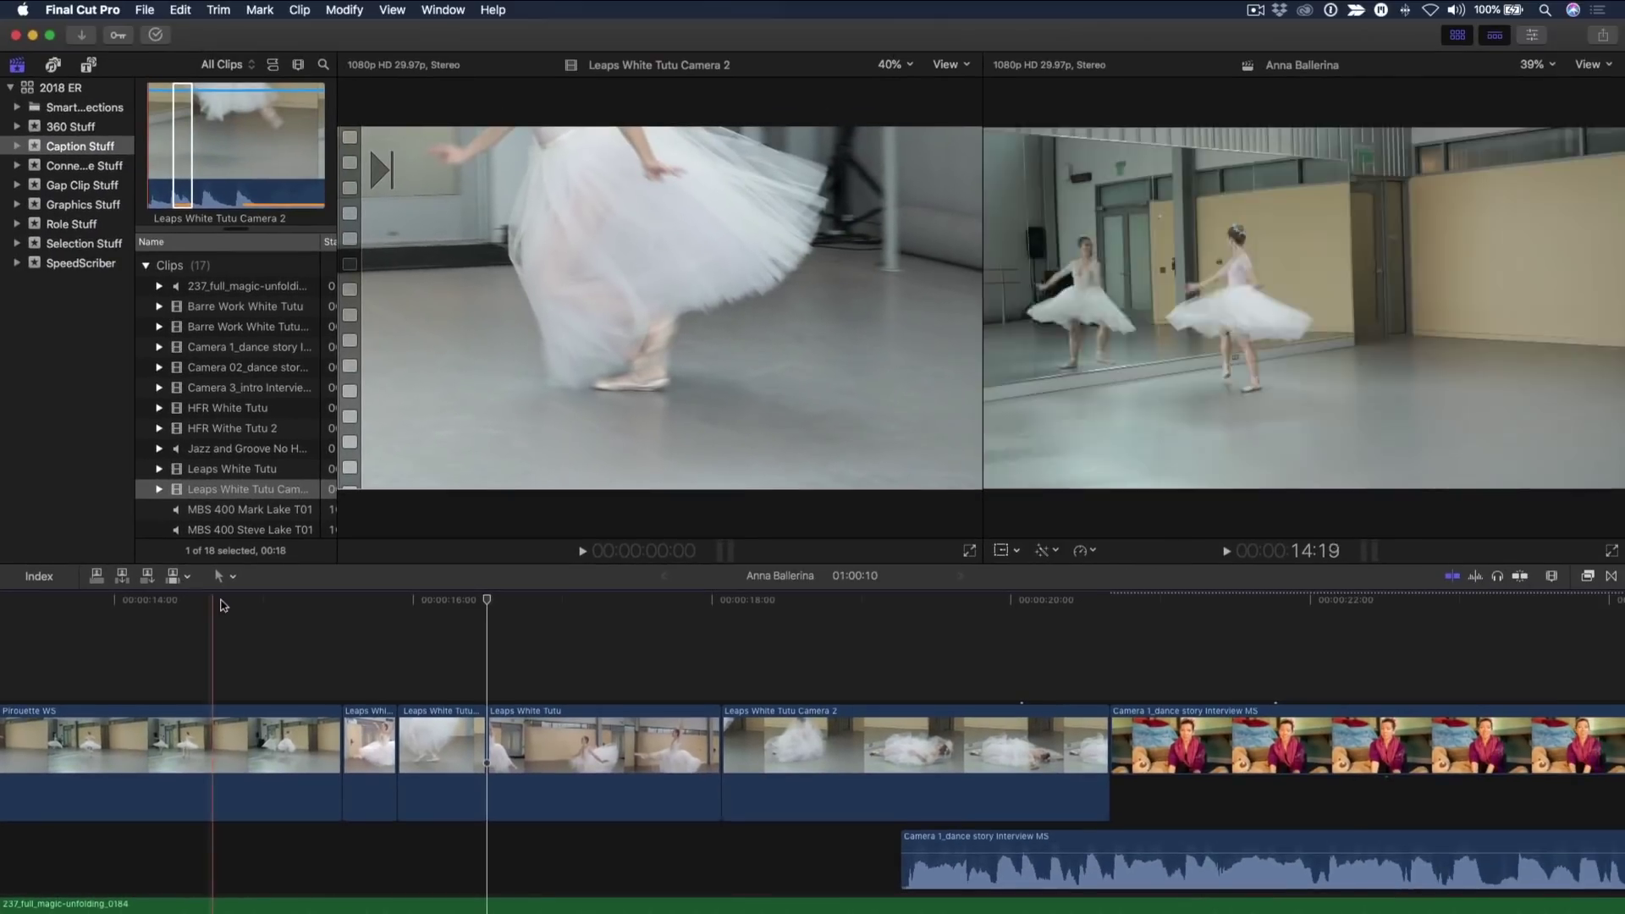
{"action": "left_click", "coordinate": [343, 633]}
{"action": "key", "text": "space"}
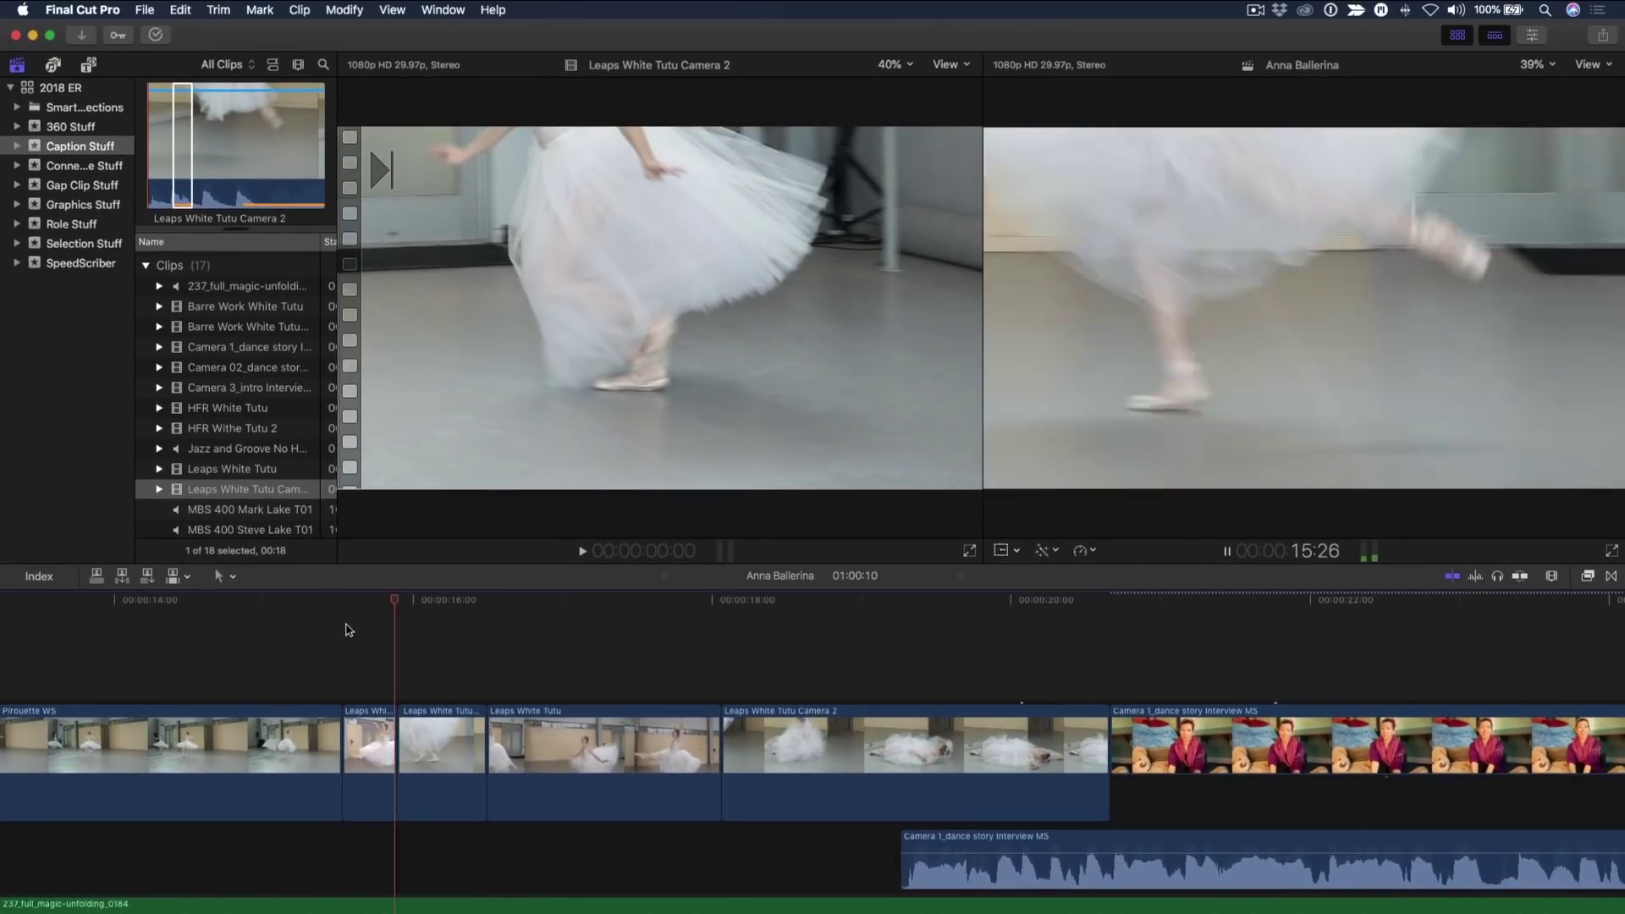
{"action": "key", "text": "space"}
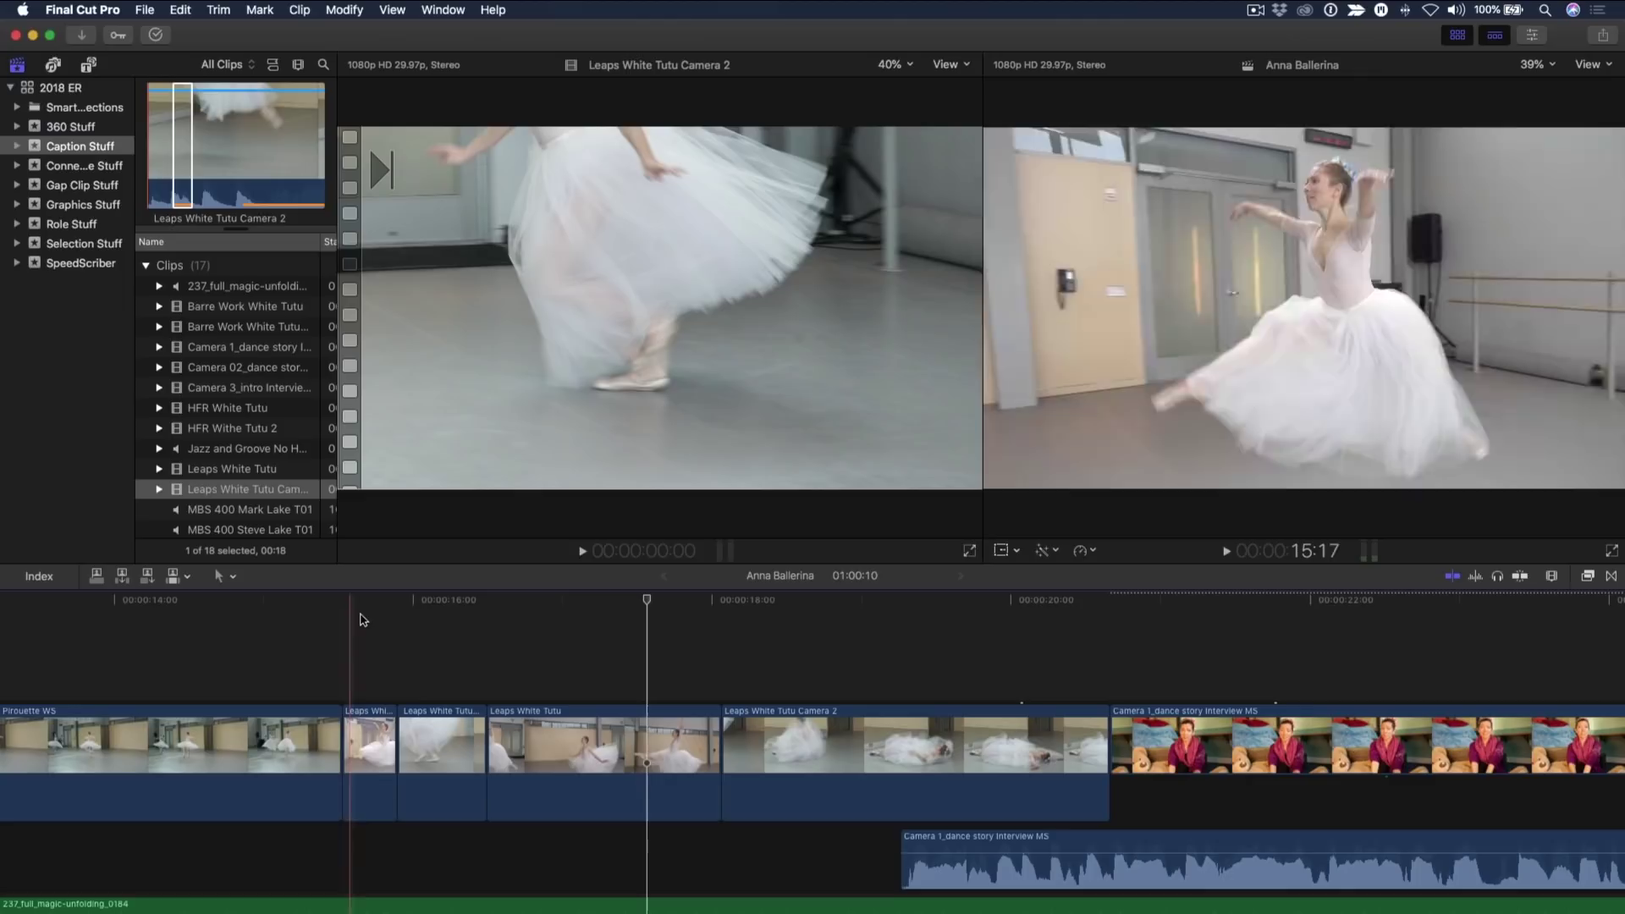
{"action": "left_click", "coordinate": [347, 628]}
{"action": "key", "text": "space"}
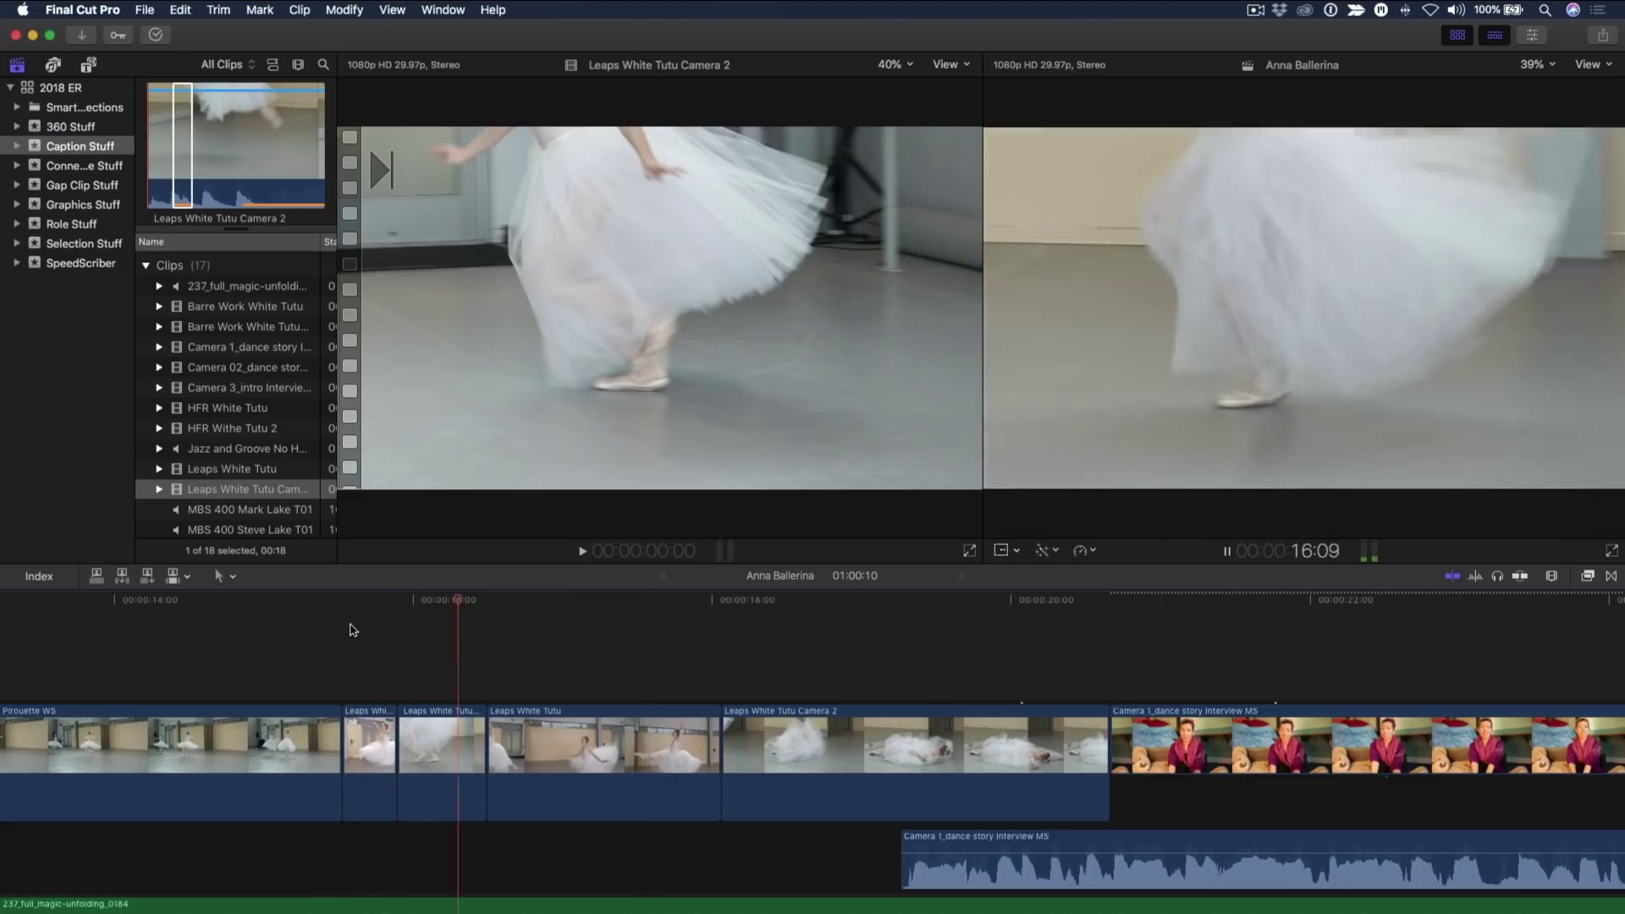
{"action": "key", "text": "space"}
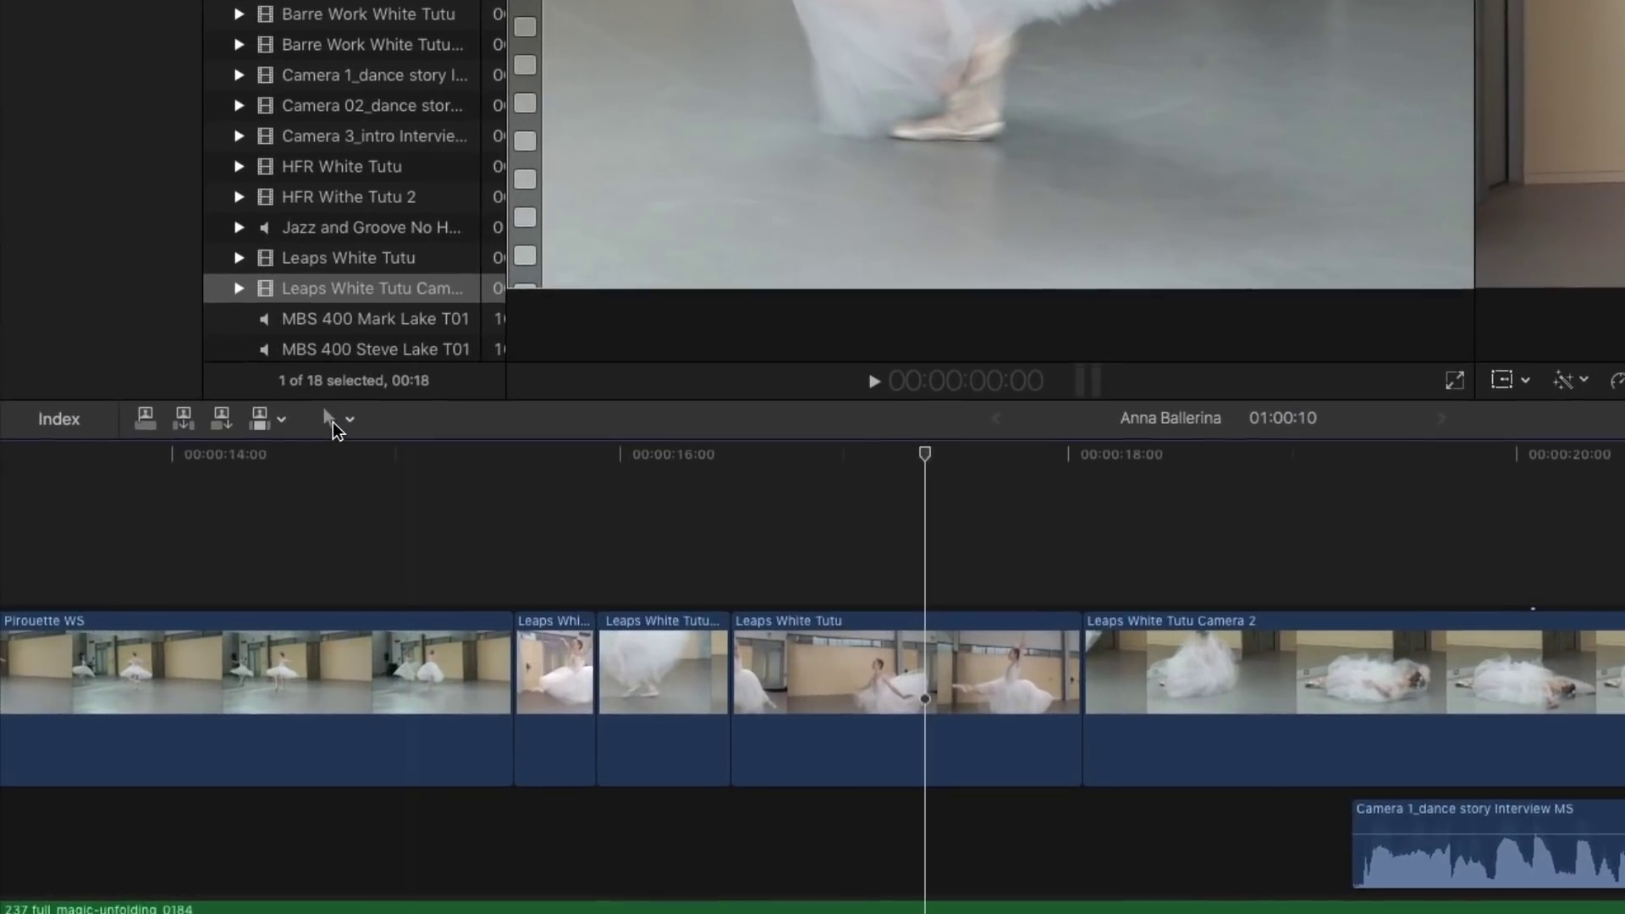
- Switch to the Trim tool and select the short Camera 2 close-up between the wide shots
{"action": "left_click", "coordinate": [222, 576]}
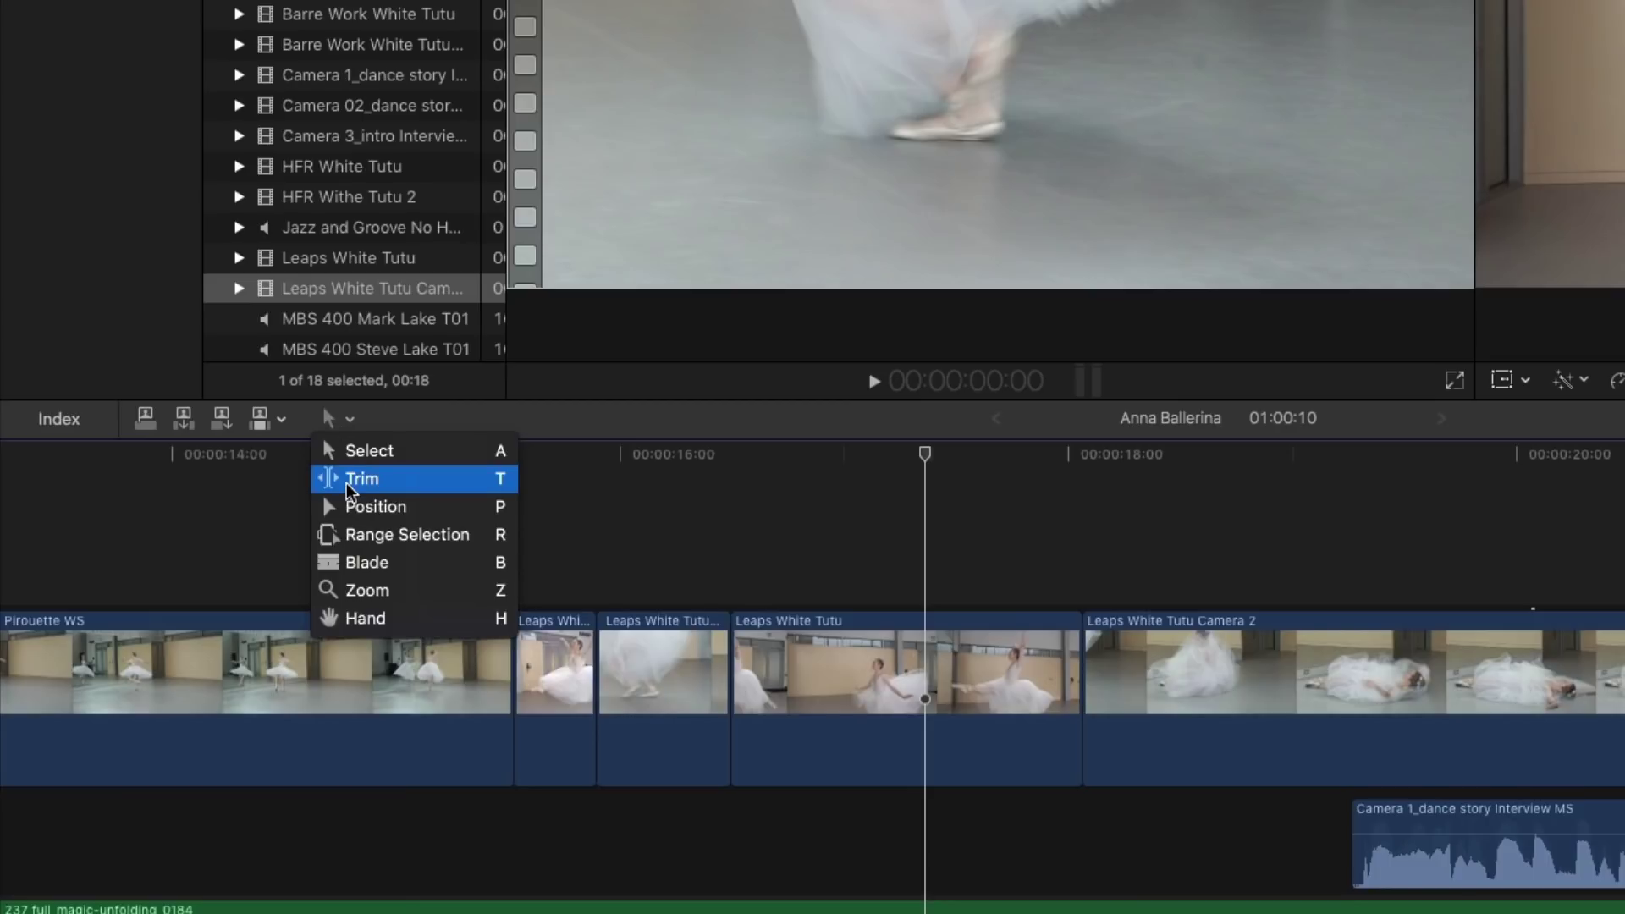
{"action": "left_click", "coordinate": [348, 480]}
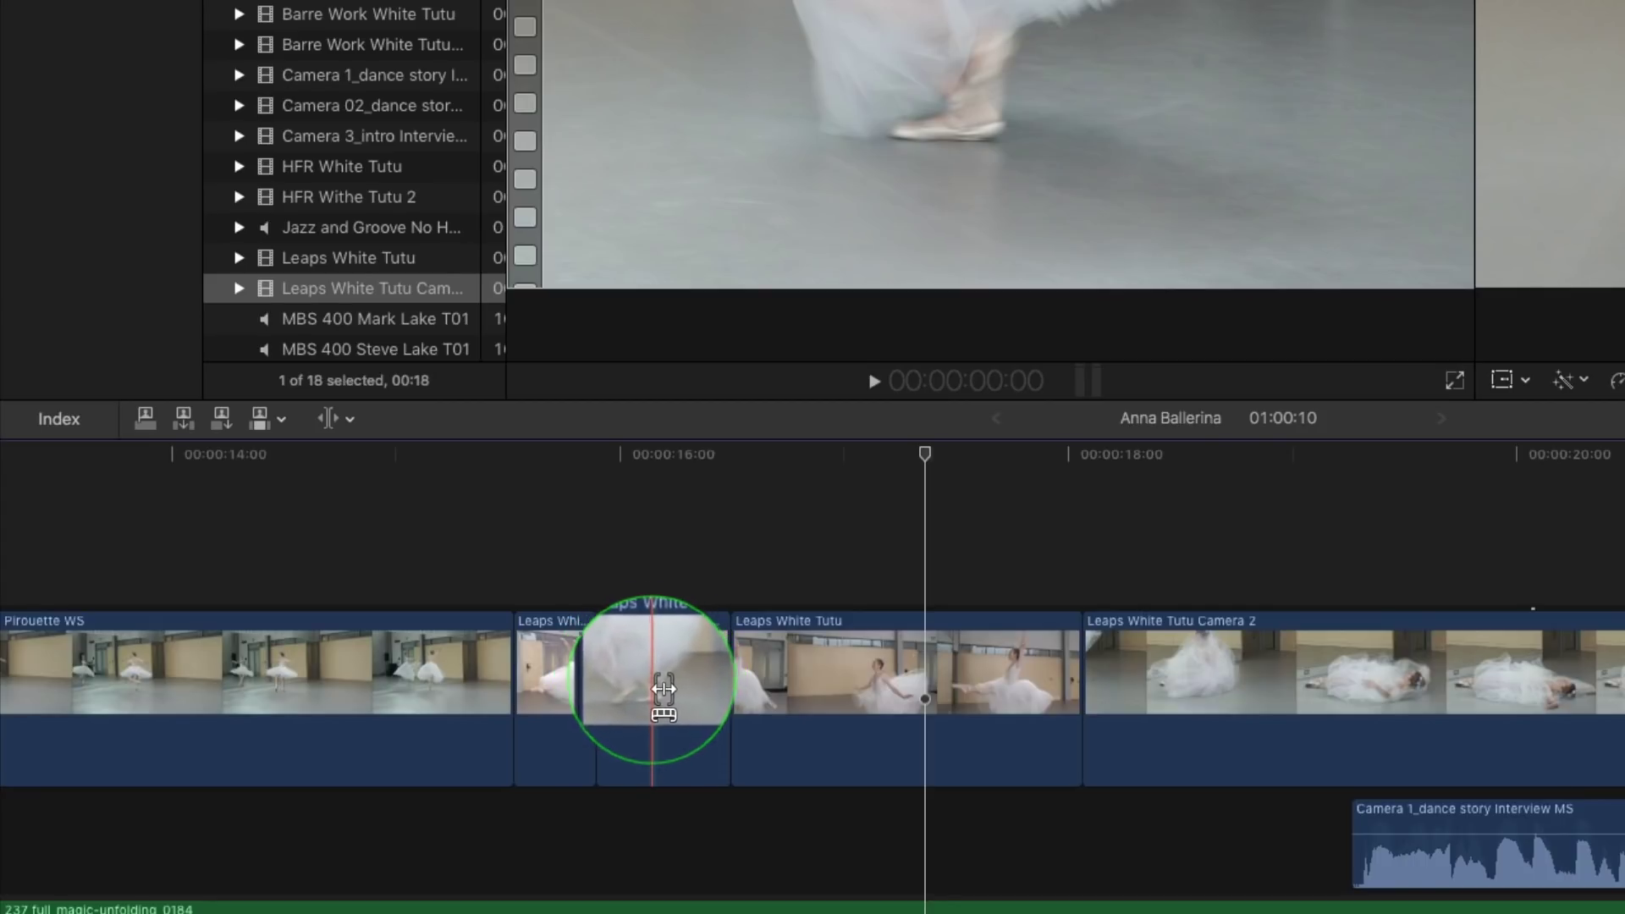
{"action": "left_click", "coordinate": [662, 690]}
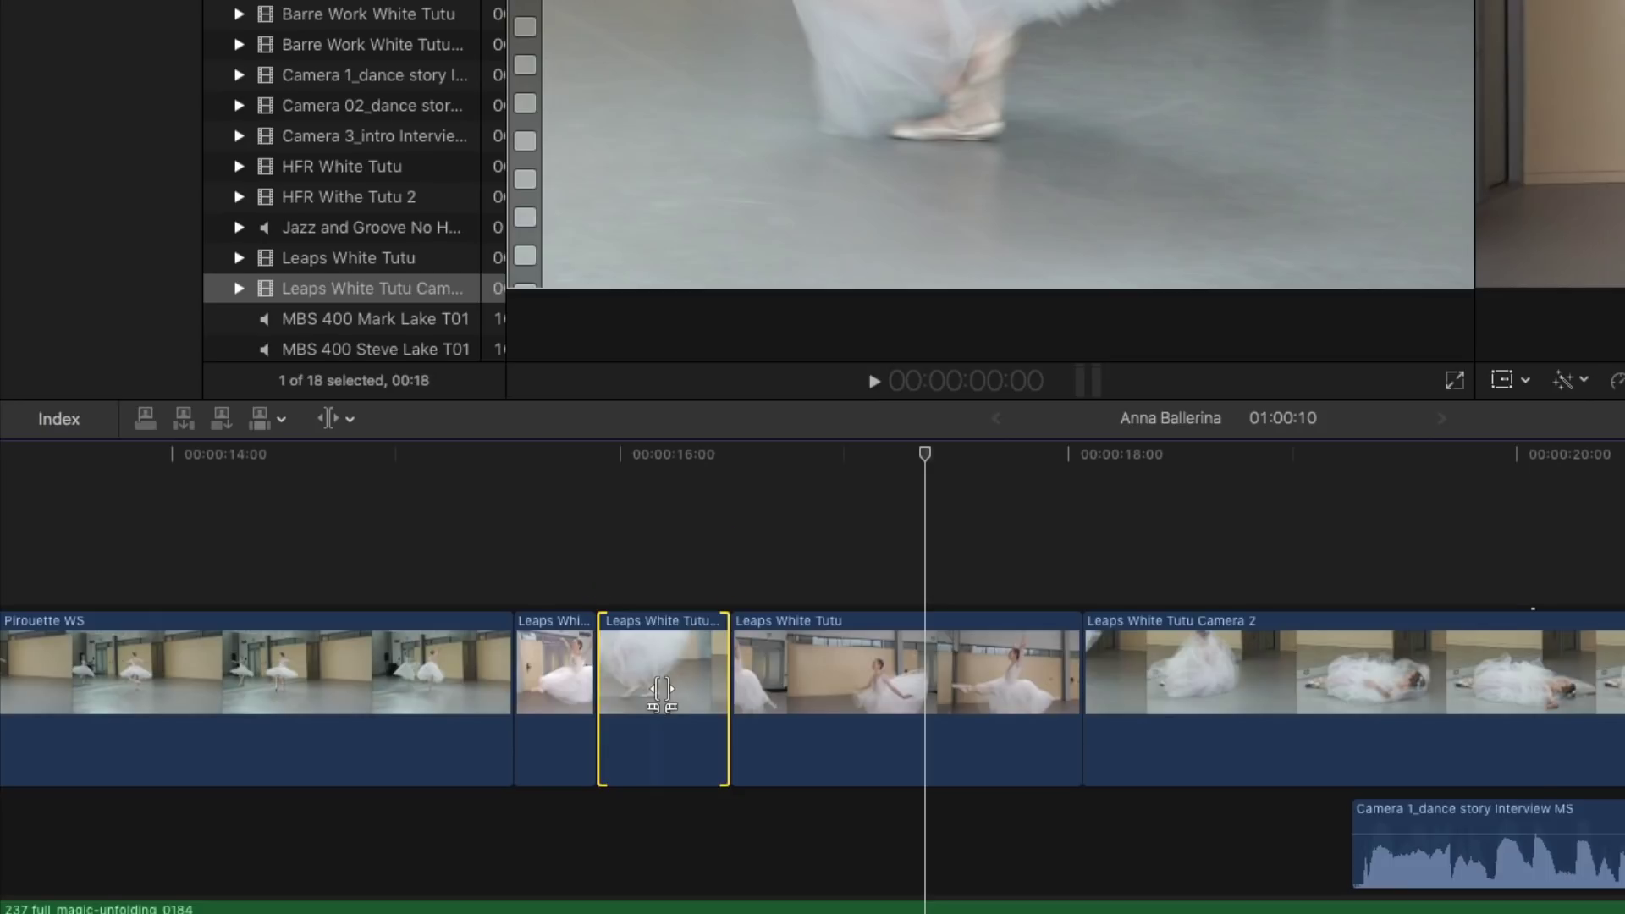
{"action": "left_click", "coordinate": [662, 689]}
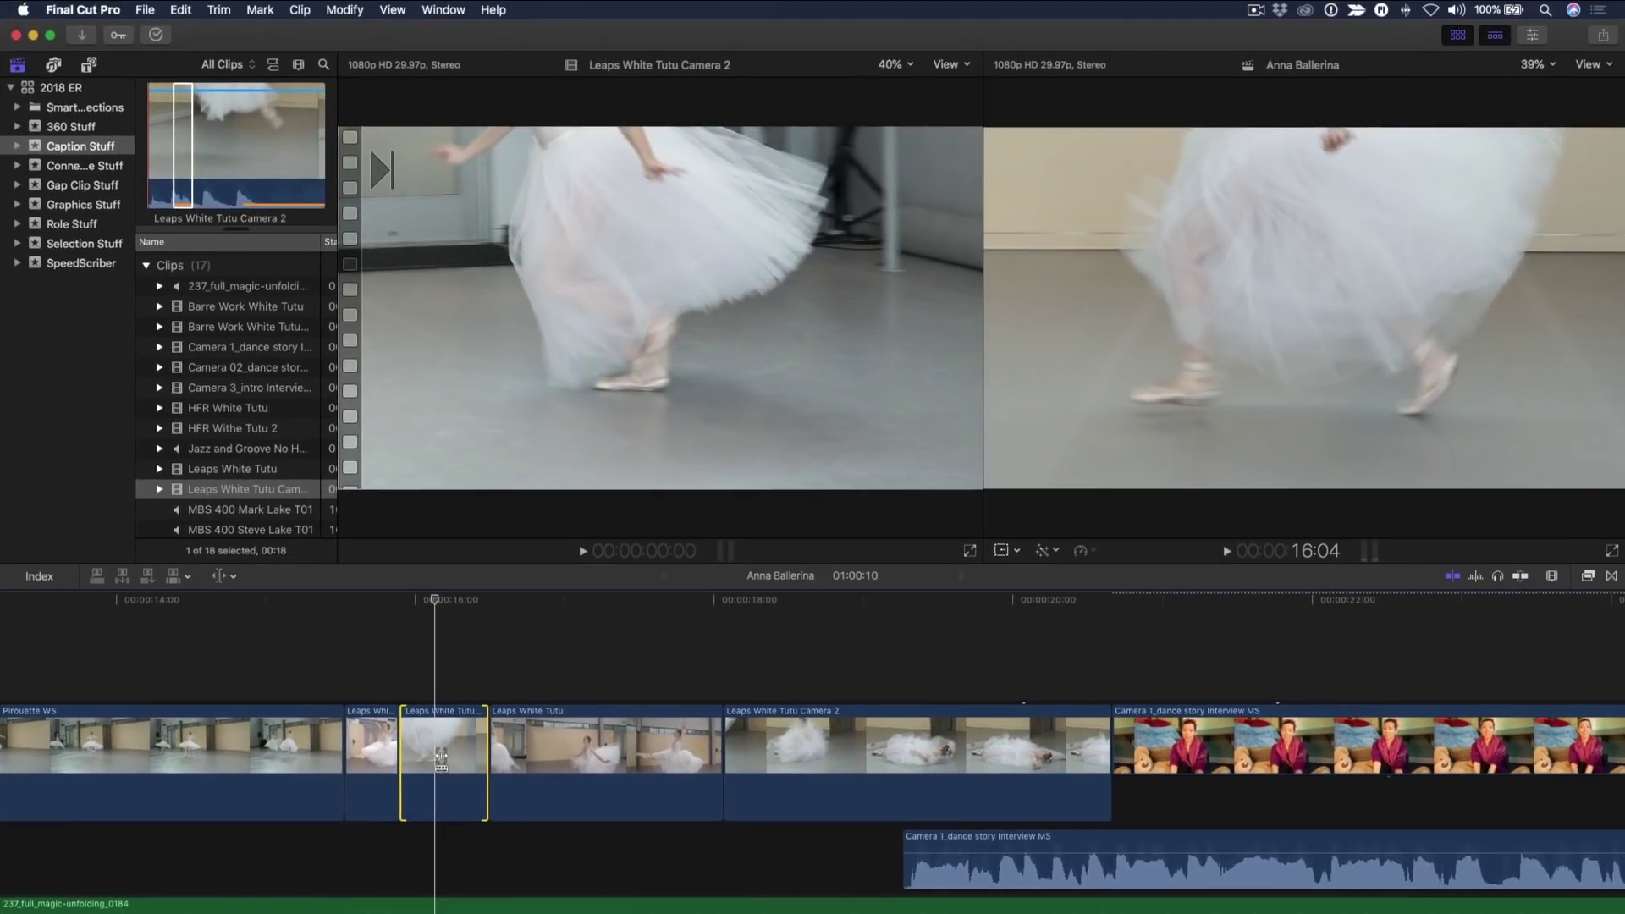
- Slip the close-up's content a few frames, nudging with comma and period to align the steps
{"action": "mouse_move", "coordinate": [441, 759]}
{"action": "left_mouse_down"}
{"action": "mouse_move", "coordinate": [474, 762]}
{"action": "mouse_move", "coordinate": [408, 762]}
{"action": "mouse_move", "coordinate": [459, 762]}
{"action": "mouse_move", "coordinate": [442, 762]}
{"action": "left_mouse_up"}
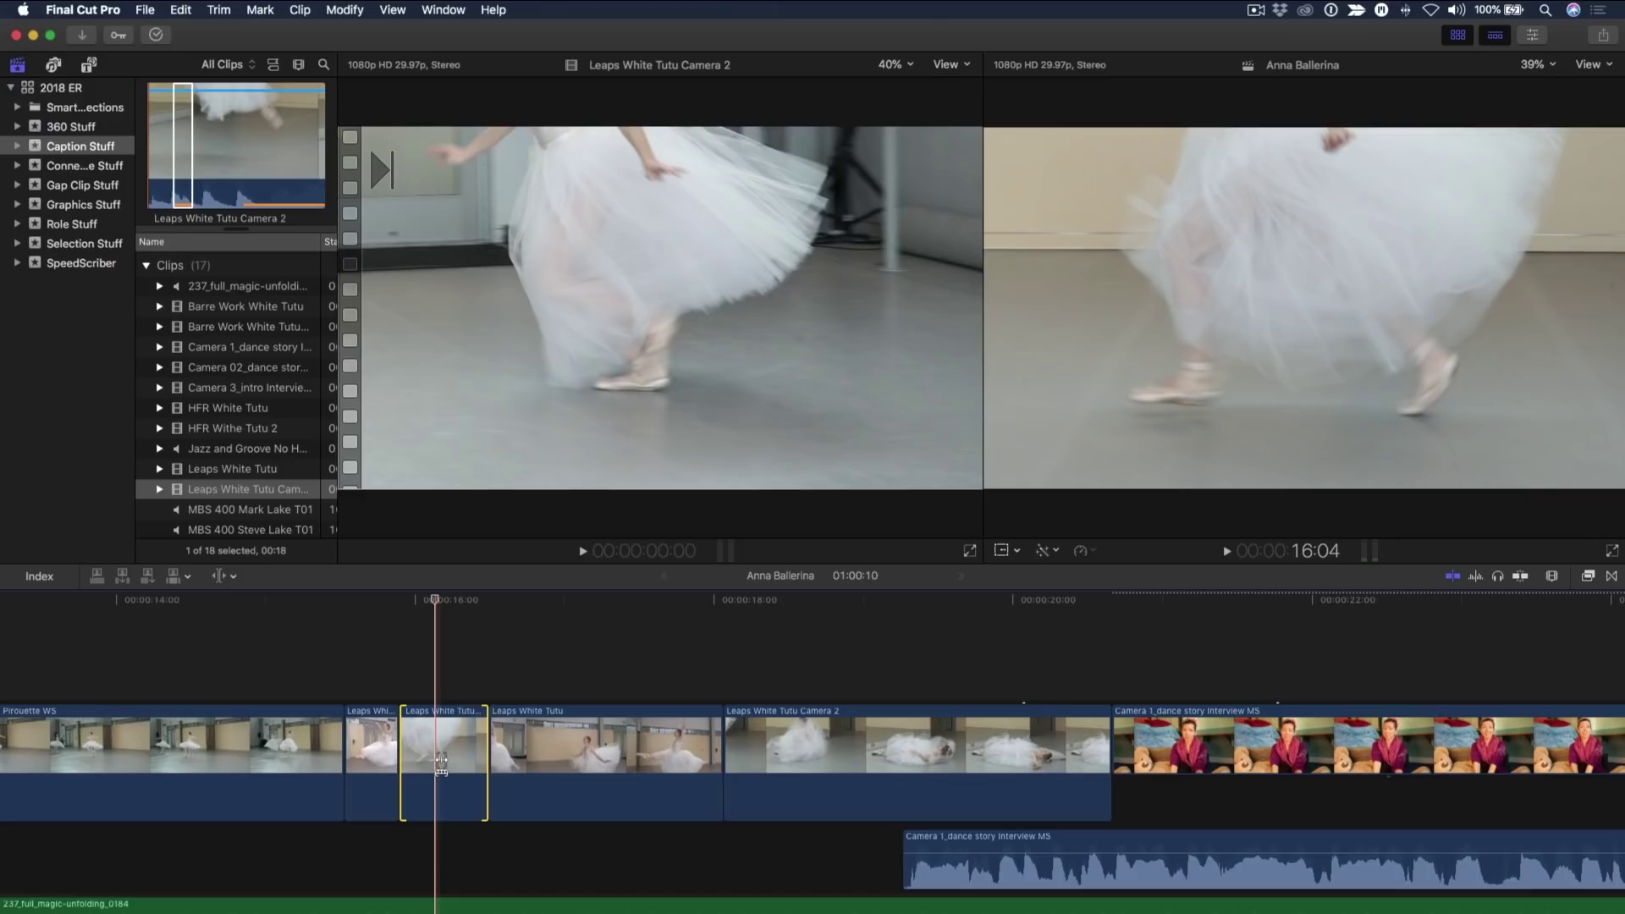
{"action": "key", "text": "comma"}
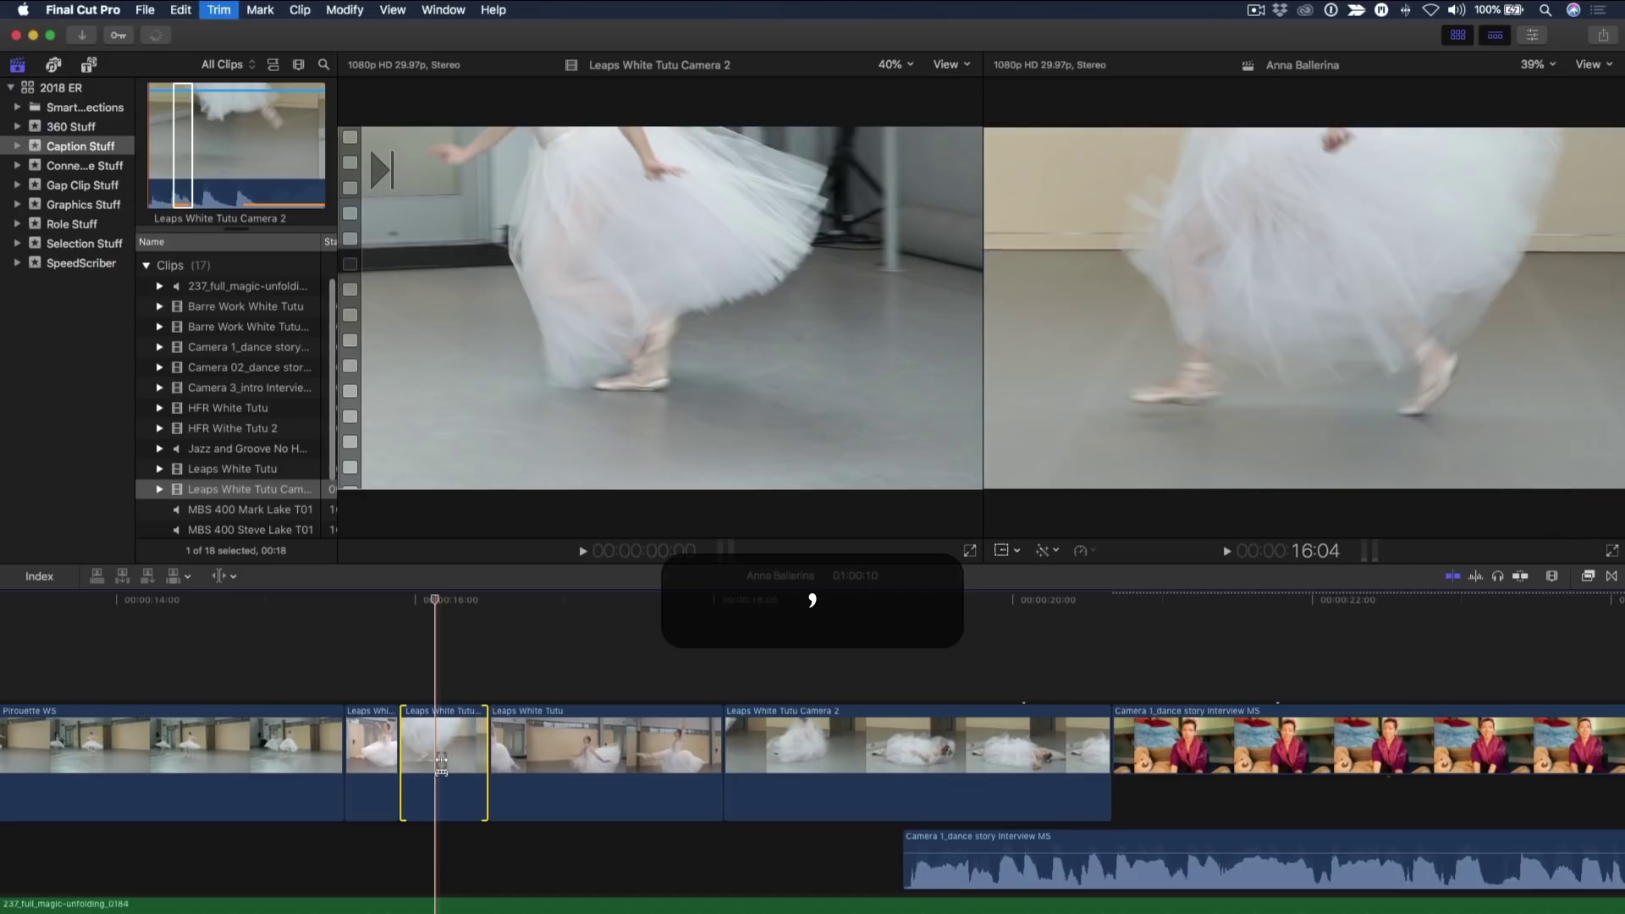
{"action": "key", "text": "period"}
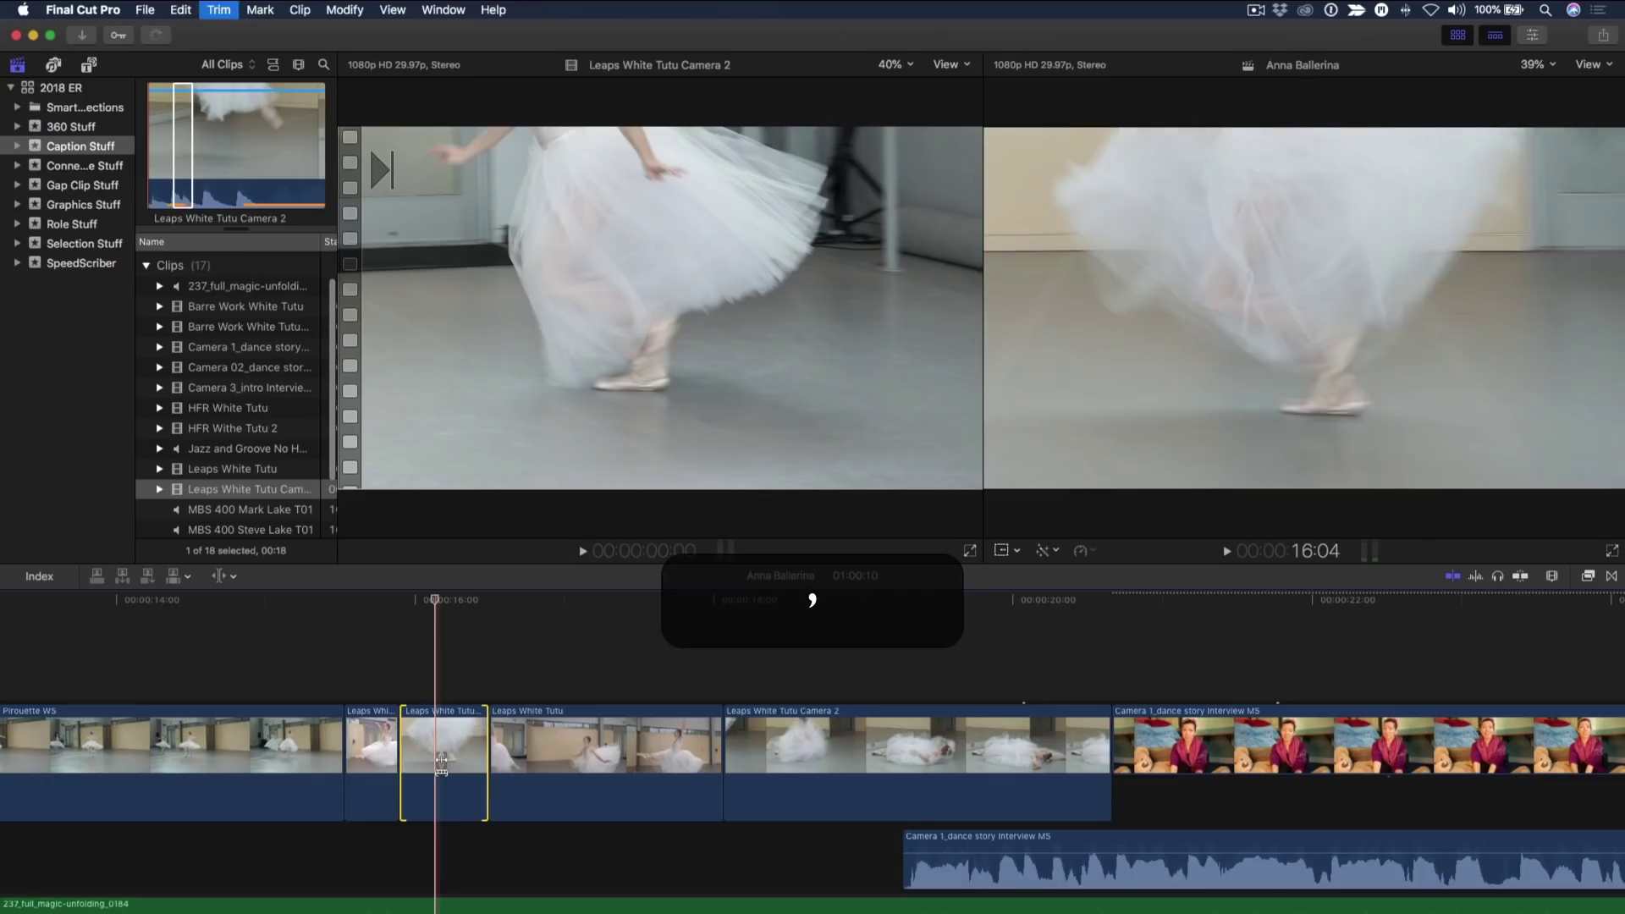
{"action": "key", "text": "comma"}
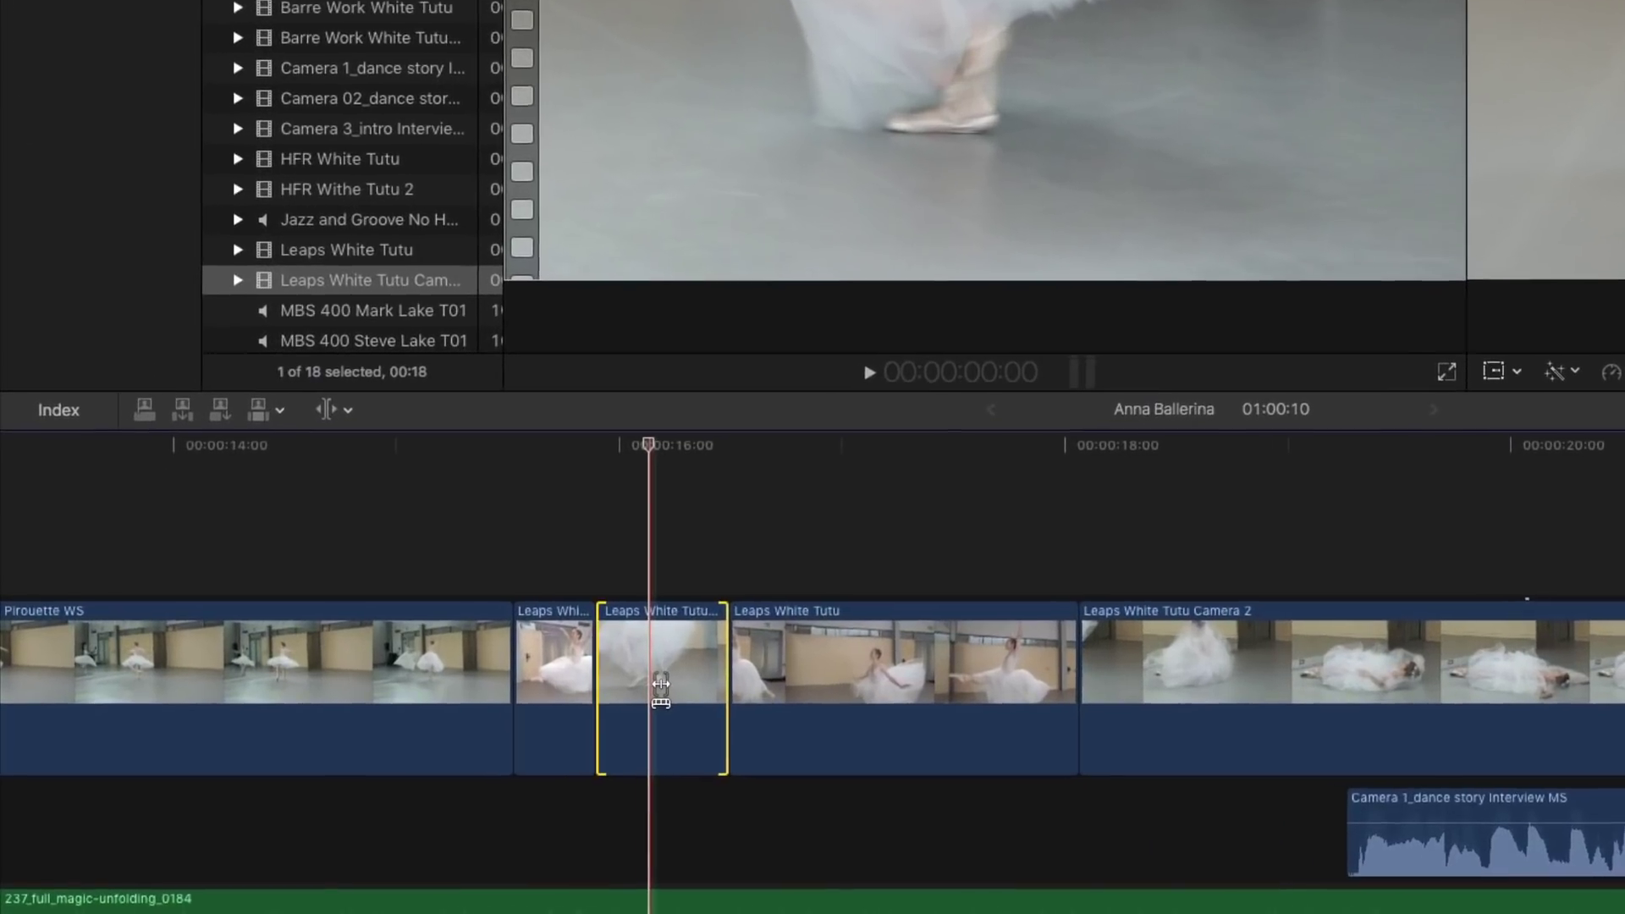
- Option-slide the close-up between the wide shots, dragging to +00:08 then nudging frame by frame
{"action": "key", "text": "alt"}
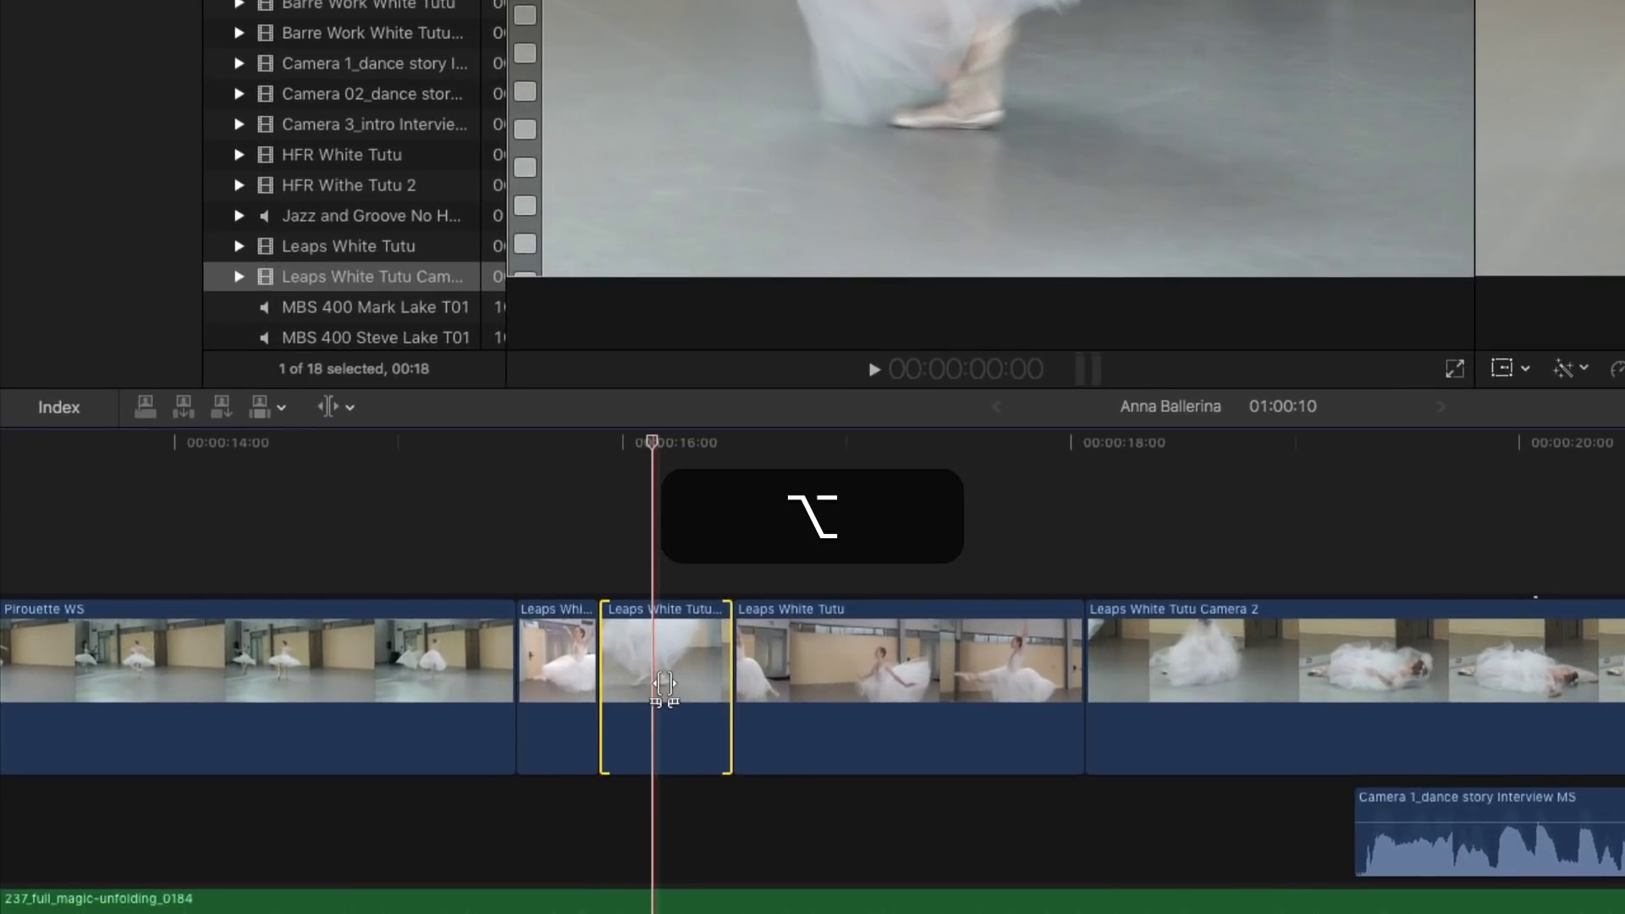
{"action": "left_click", "coordinate": [664, 687], "text": "alt"}
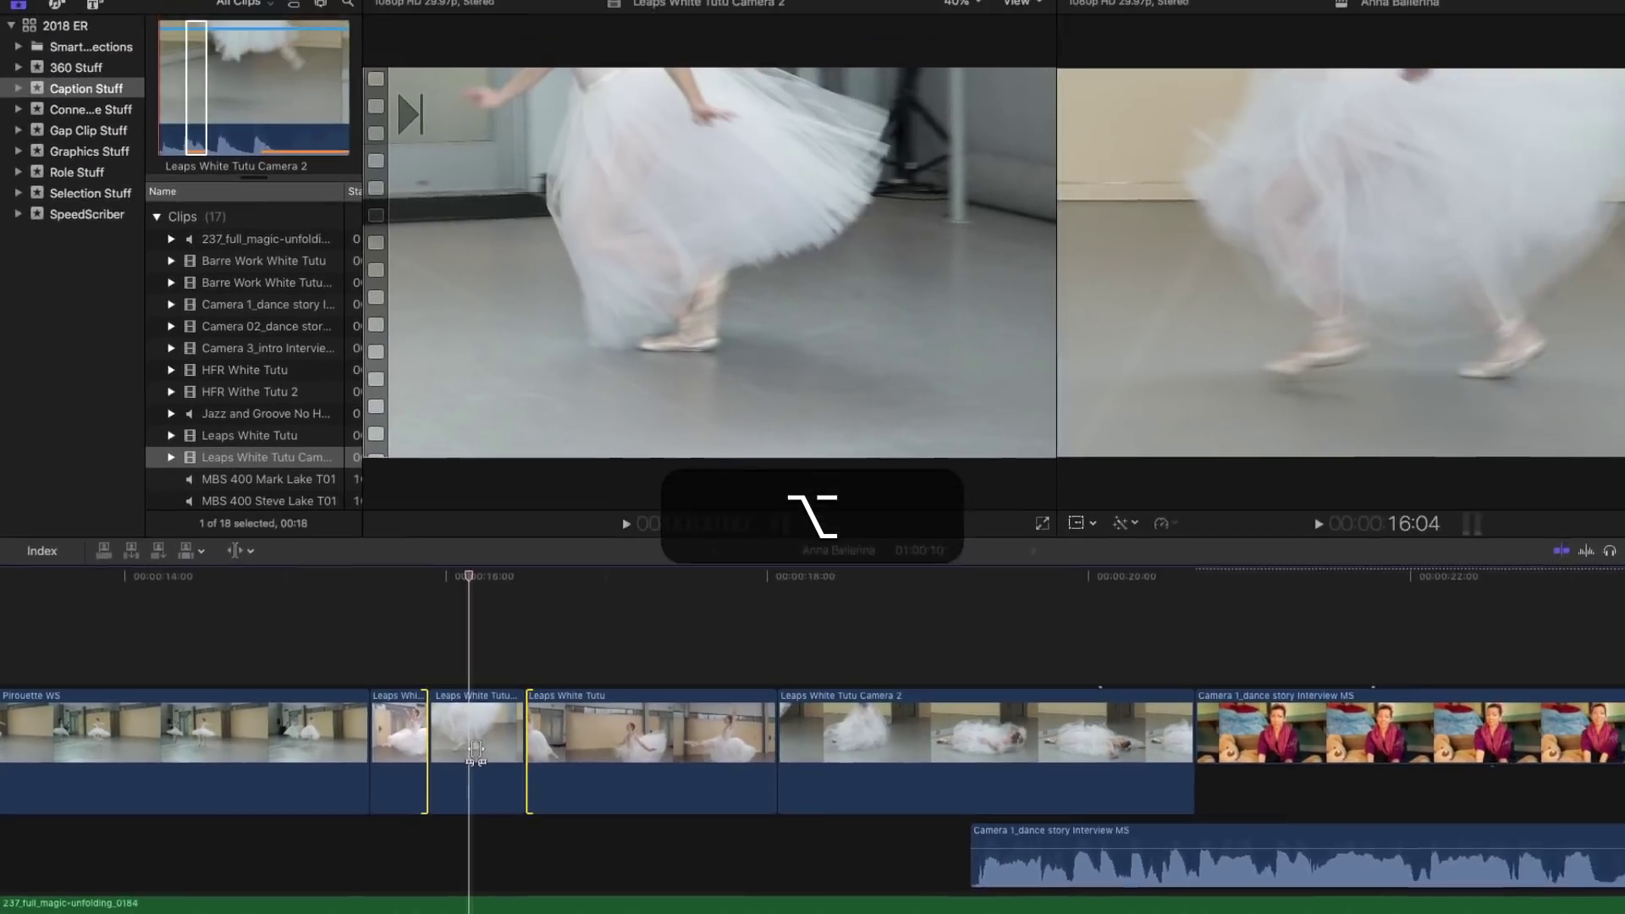
{"action": "left_click_drag", "start_coordinate": [476, 751], "coordinate": [471, 762]}
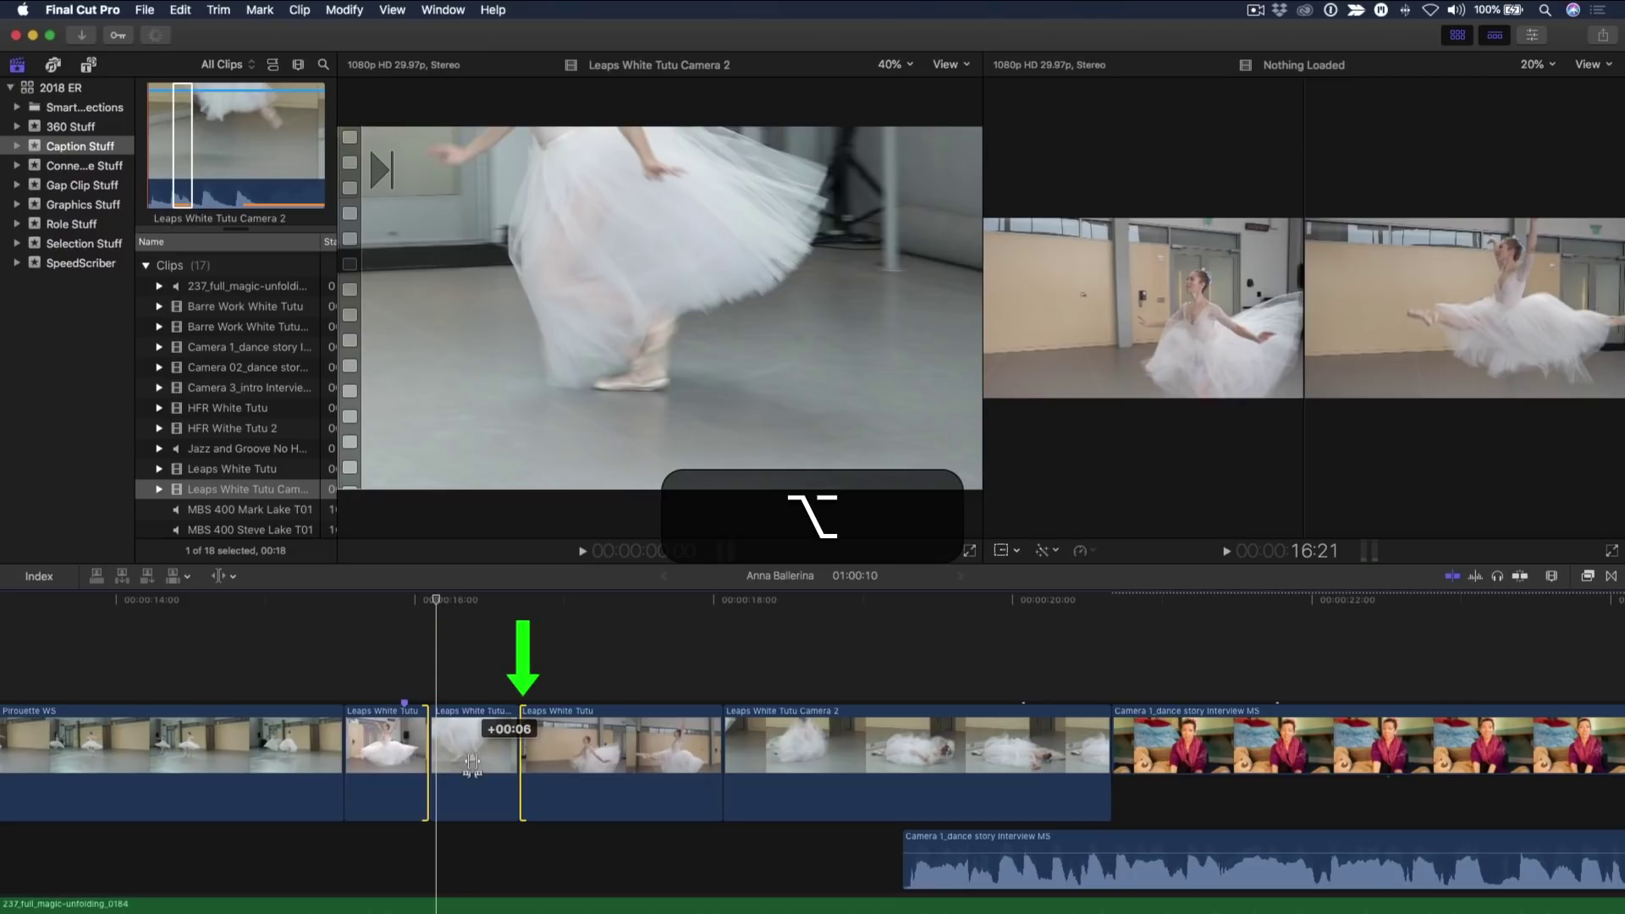
{"action": "mouse_move", "coordinate": [472, 764]}
{"action": "left_mouse_down"}
{"action": "mouse_move", "coordinate": [456, 764]}
{"action": "mouse_move", "coordinate": [501, 772]}
{"action": "mouse_move", "coordinate": [450, 770]}
{"action": "left_mouse_up"}
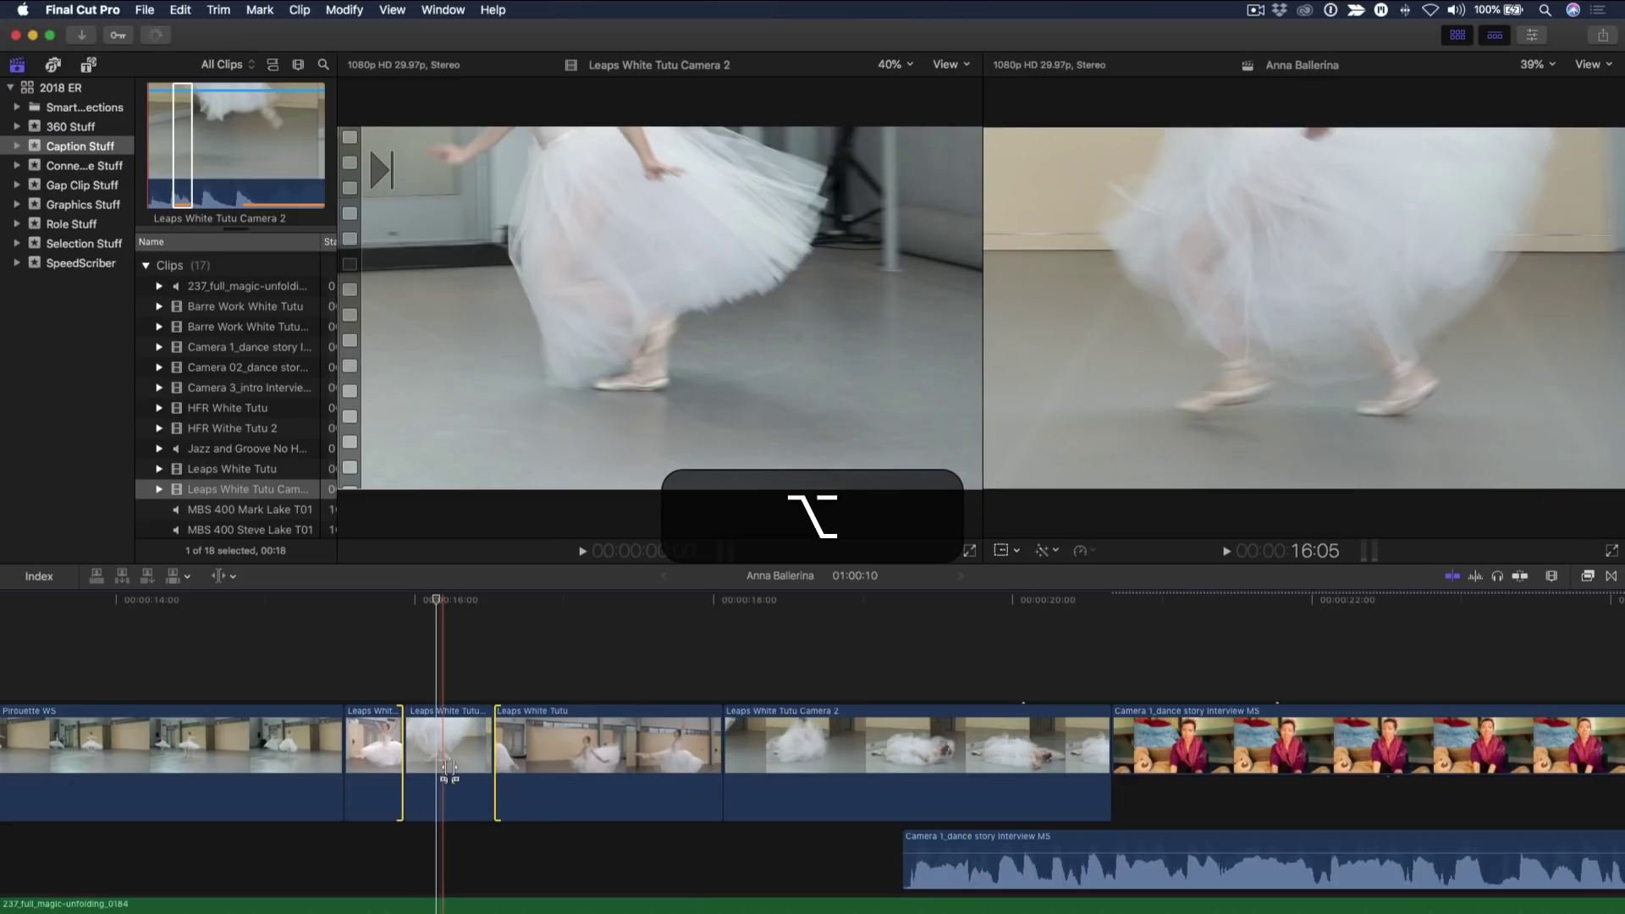
{"action": "key", "text": "alt+comma"}
{"action": "key", "text": "alt+comma"}
{"action": "key", "text": "alt+comma"}
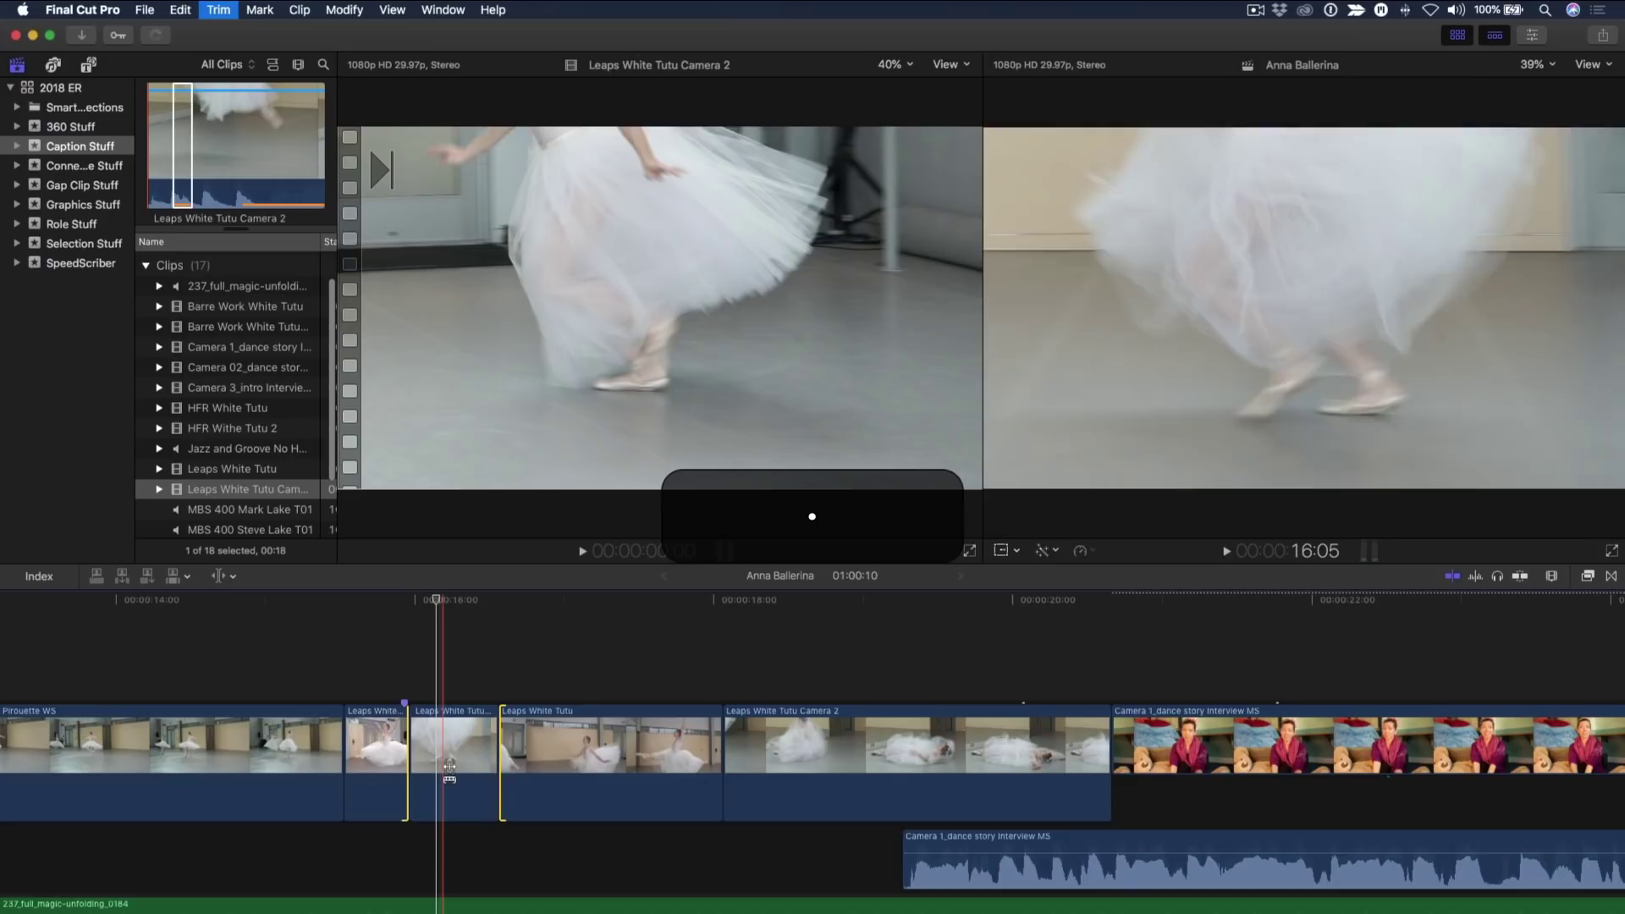
{"action": "key", "text": "alt+period"}
{"action": "key", "text": "alt+period"}
{"action": "key", "text": "alt+period"}
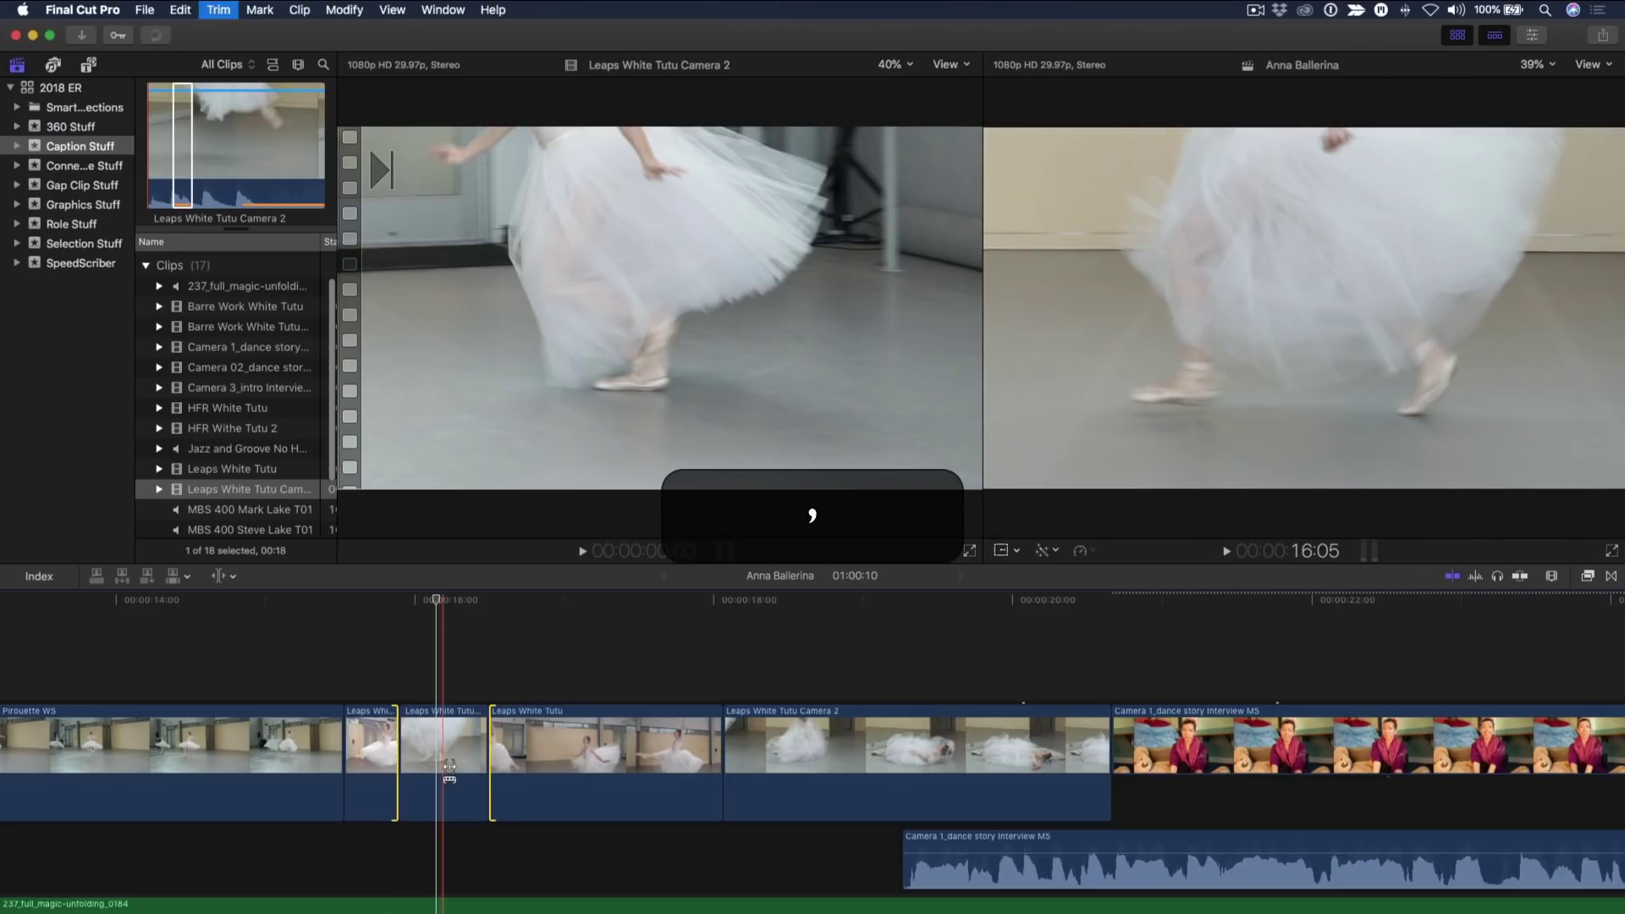